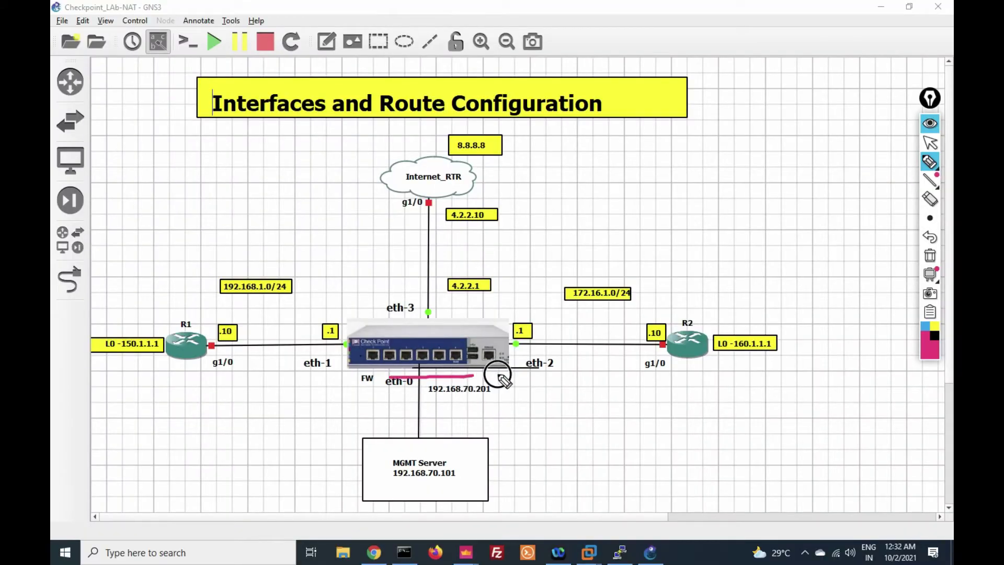
# - Underline FW eth0 address 192.168.70.201 on the topology, then open the FW-1 Gaia login page in Chrome
pyautogui.moveTo(460, 407); pyautogui.dragTo(510, 407)
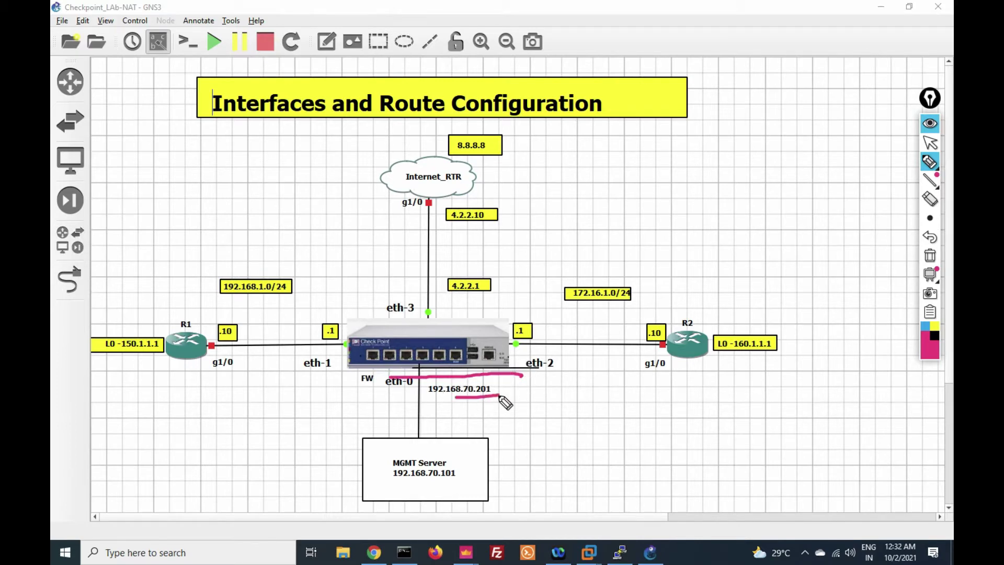
pyautogui.click(373, 552)
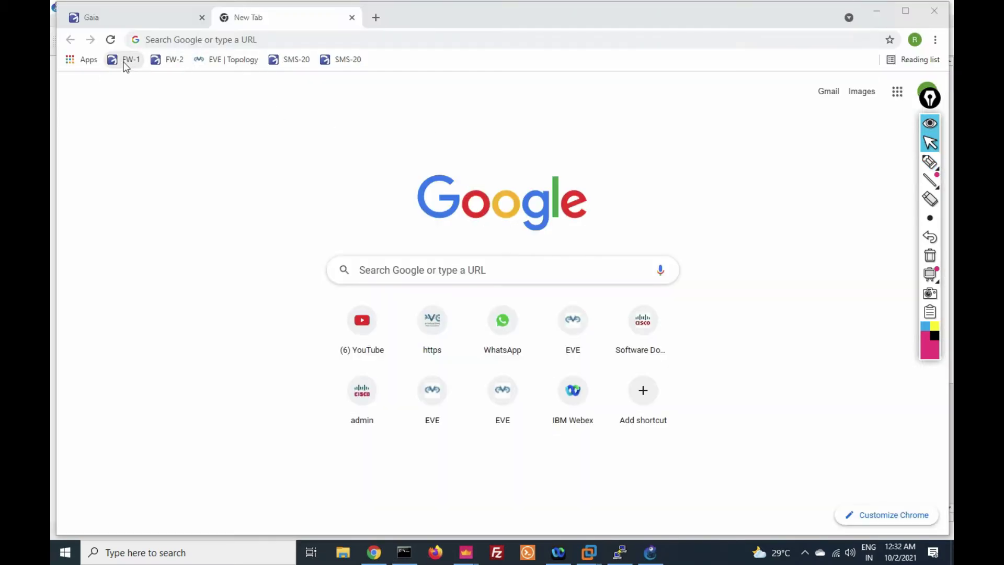
pyautogui.click(128, 60)
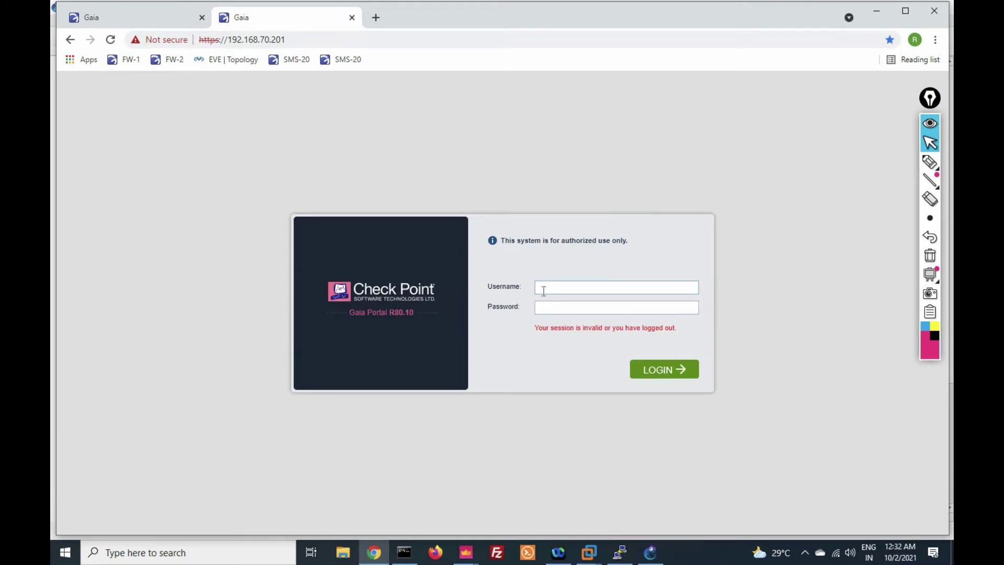
# - Log in to FW-1 with the admin credentials and override the configuration lock to allow editing
pyautogui.press('Return')
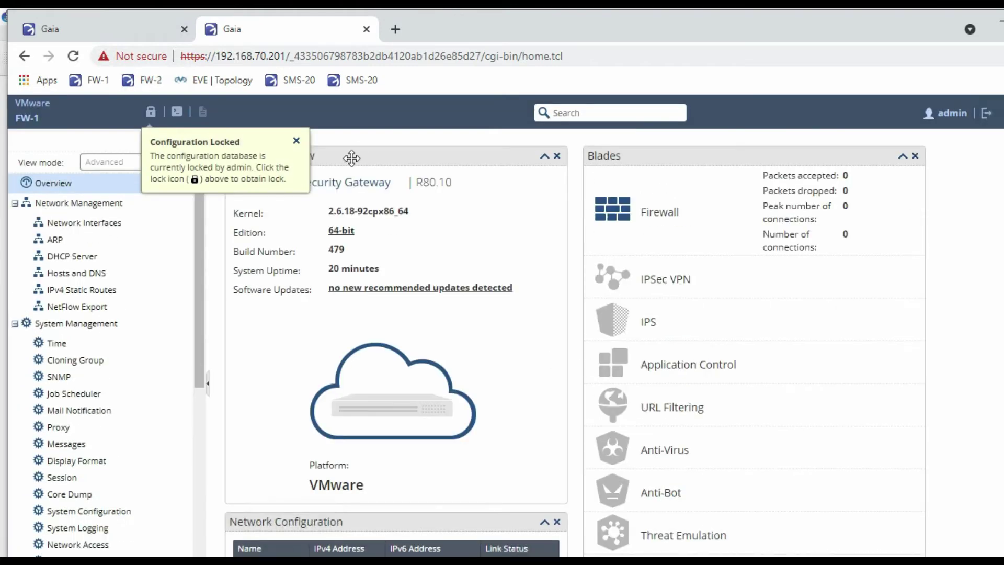
pyautogui.click(296, 142)
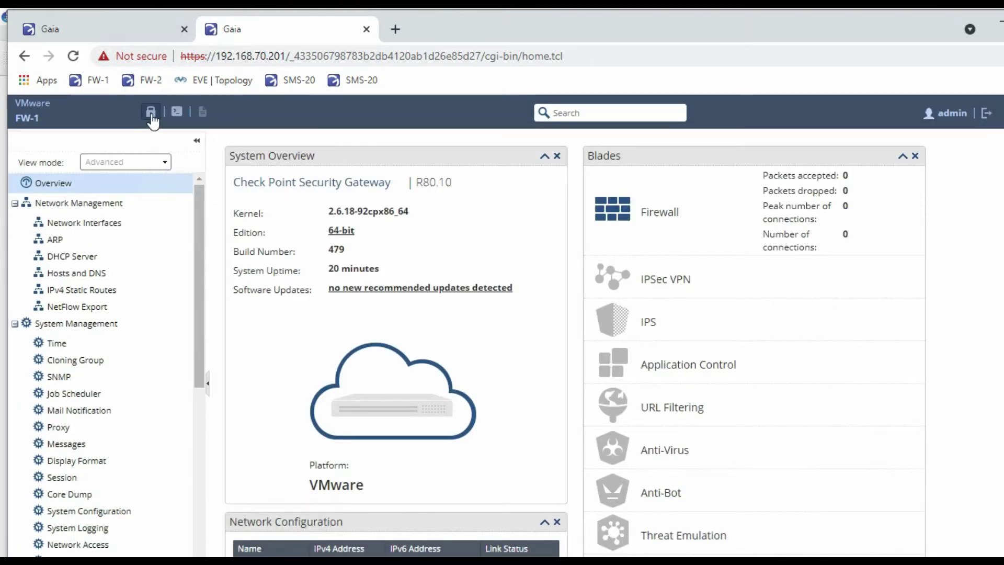
pyautogui.click(151, 112)
pyautogui.click(497, 406)
pyautogui.click(76, 225)
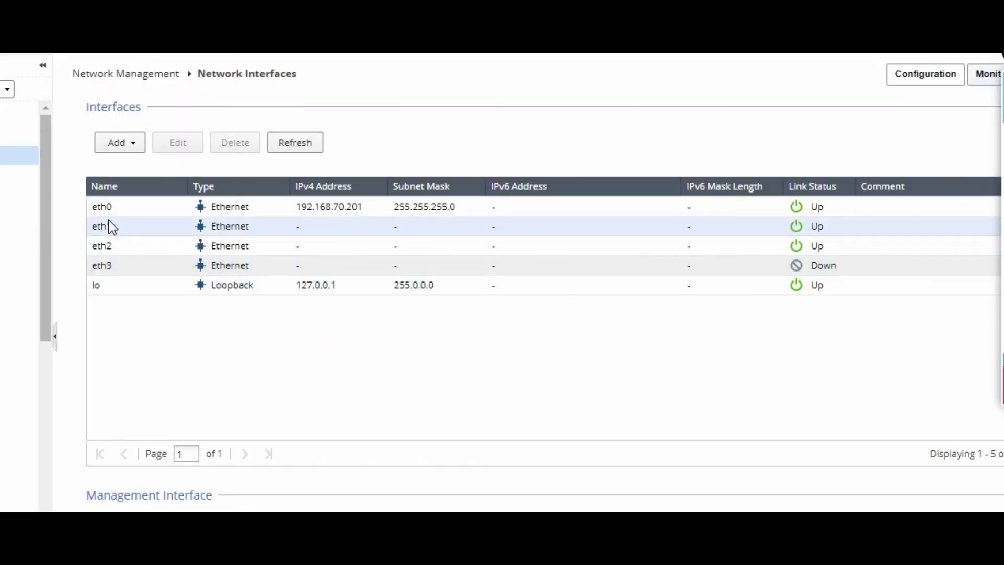
# - Give eth1 the IPv4 address 192.168.1.1 with subnet mask 255.255.255.0
pyautogui.click(124, 208)
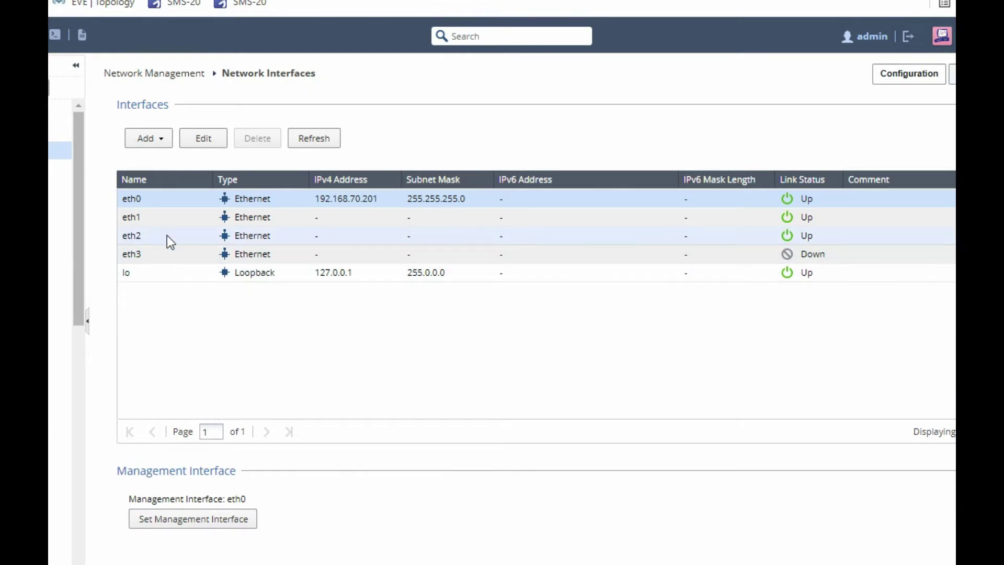
pyautogui.click(146, 222)
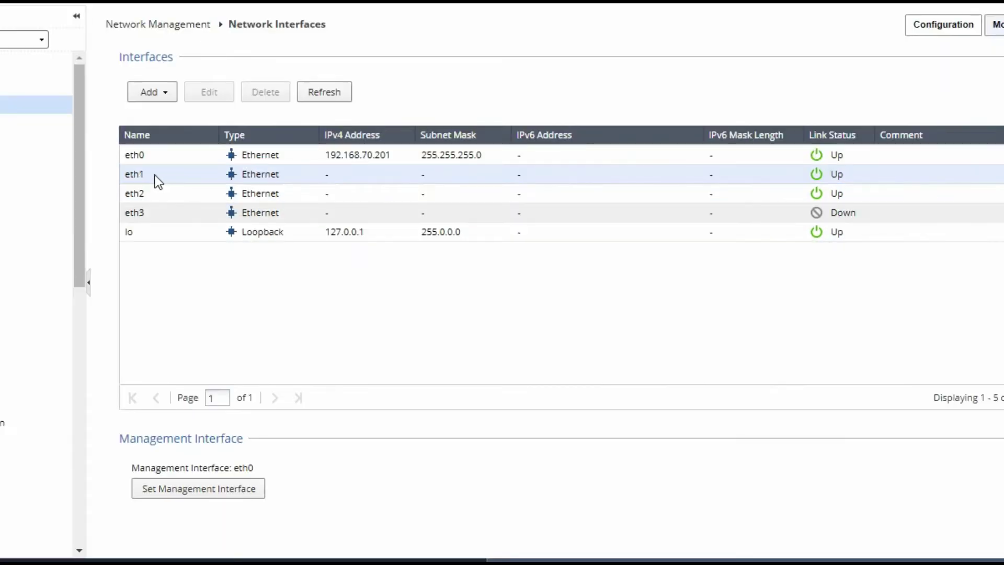
pyautogui.doubleClick(155, 175)
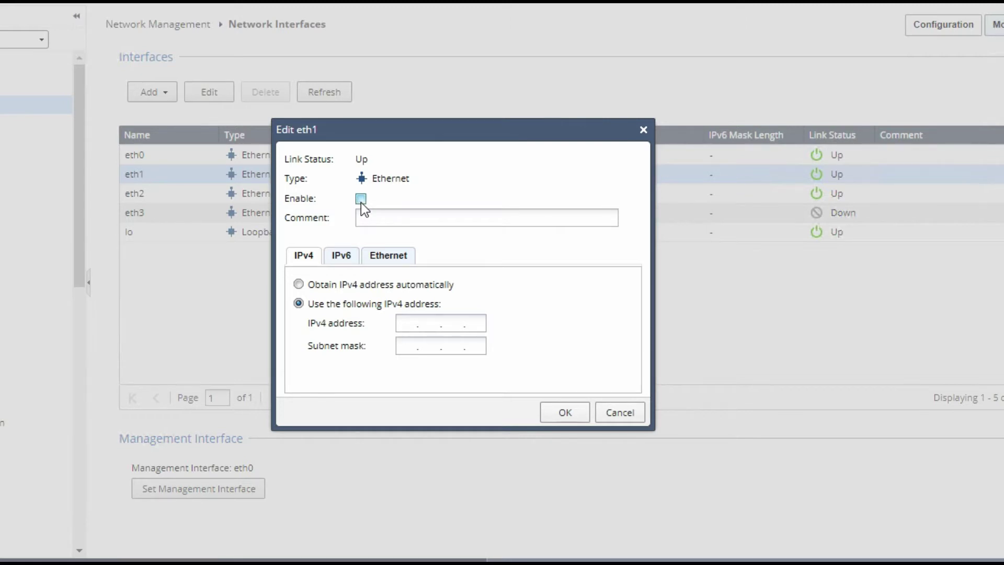
pyautogui.click(407, 324)
pyautogui.moveTo(619, 563)
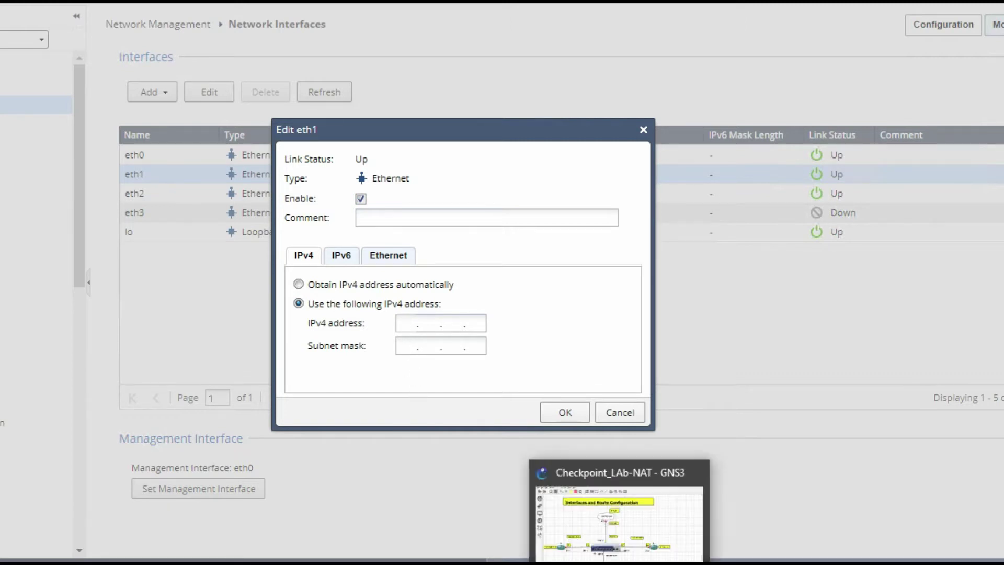
pyautogui.click(620, 523)
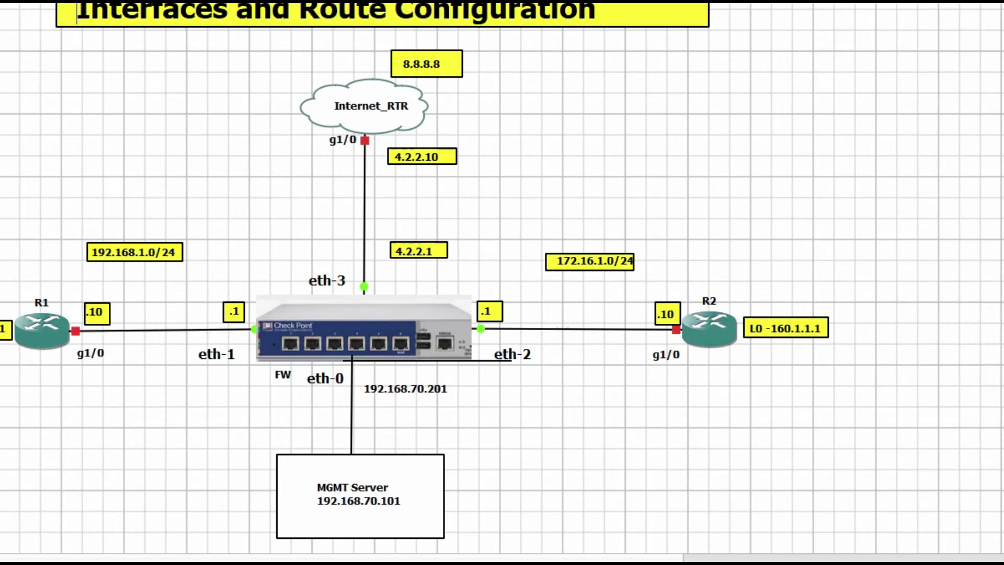
pyautogui.click(366, 504)
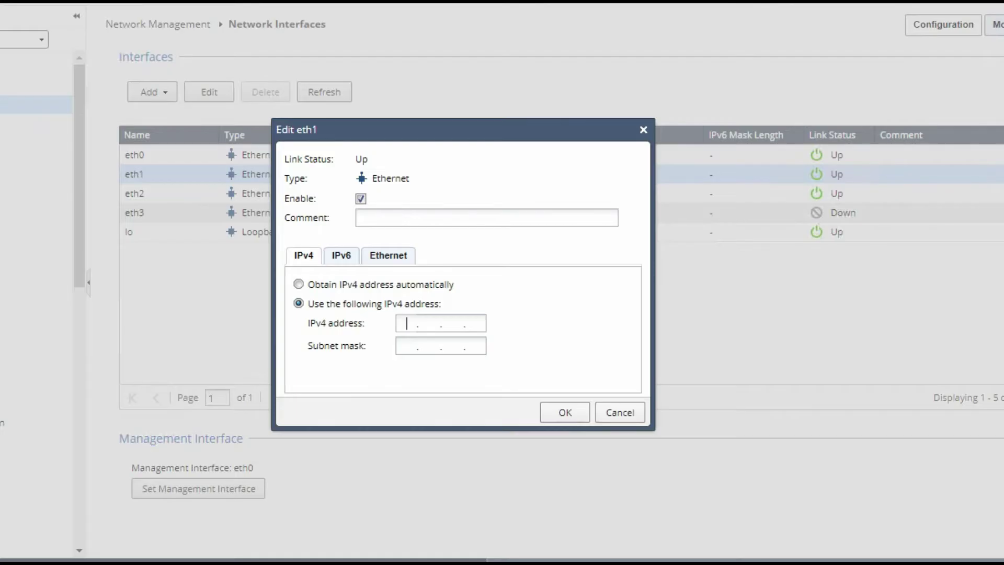
pyautogui.write('192.168.1.1')
pyautogui.click(412, 348)
pyautogui.write('255 . 255 . ')
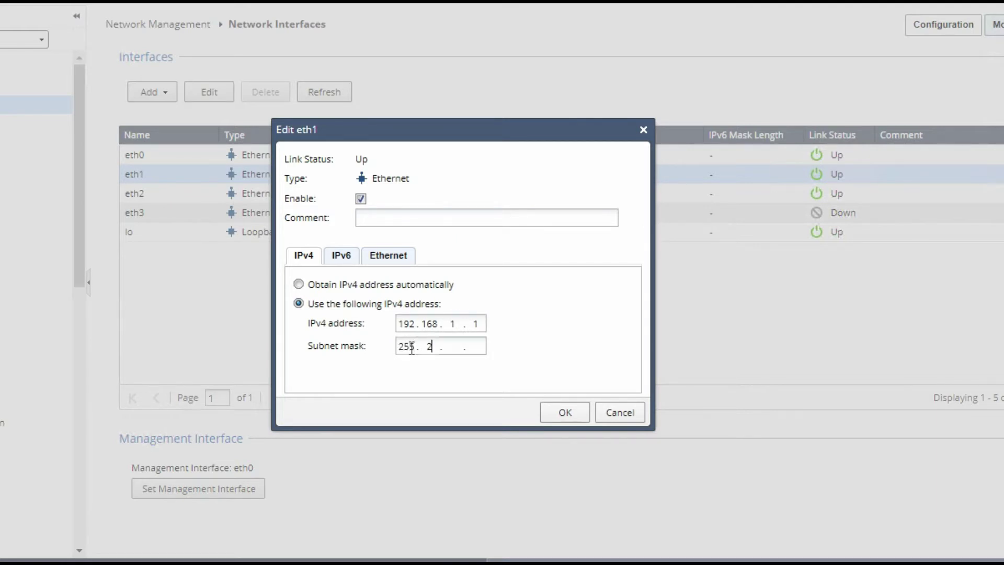
pyautogui.write('255 . 0')
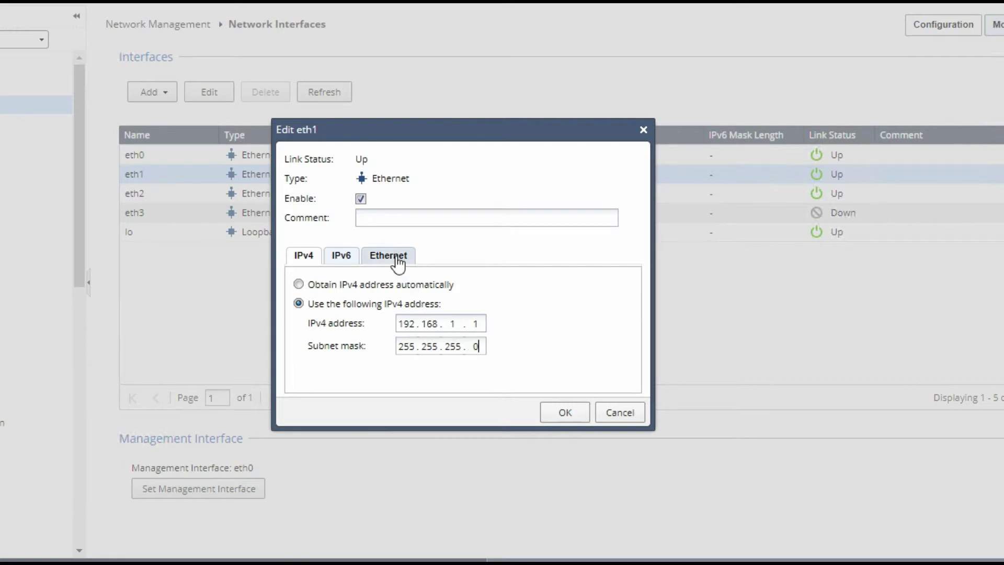
# - Review eth1's Ethernet link speeds, leave auto negotiation on, and save the interface
pyautogui.click(397, 259)
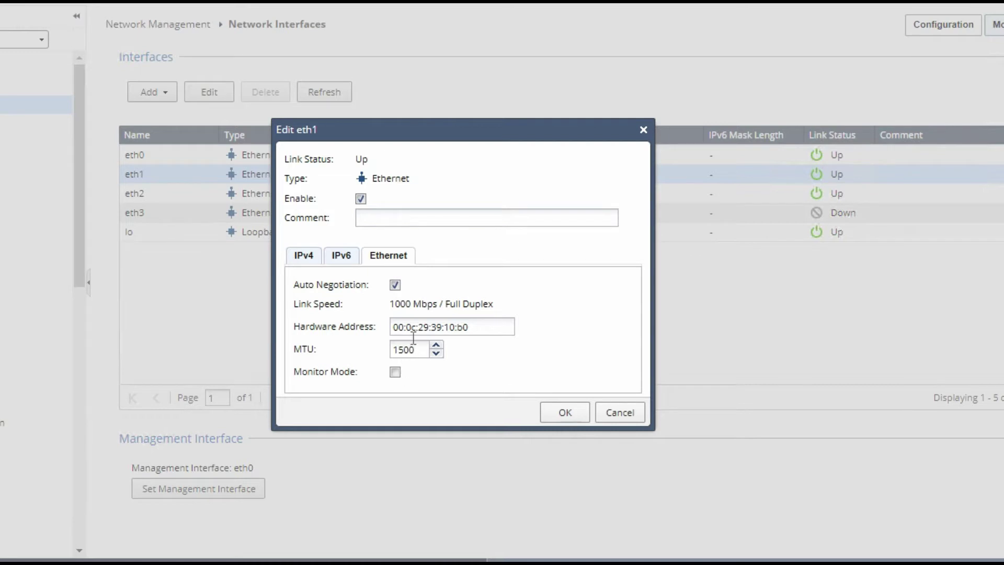
pyautogui.click(396, 286)
pyautogui.click(506, 305)
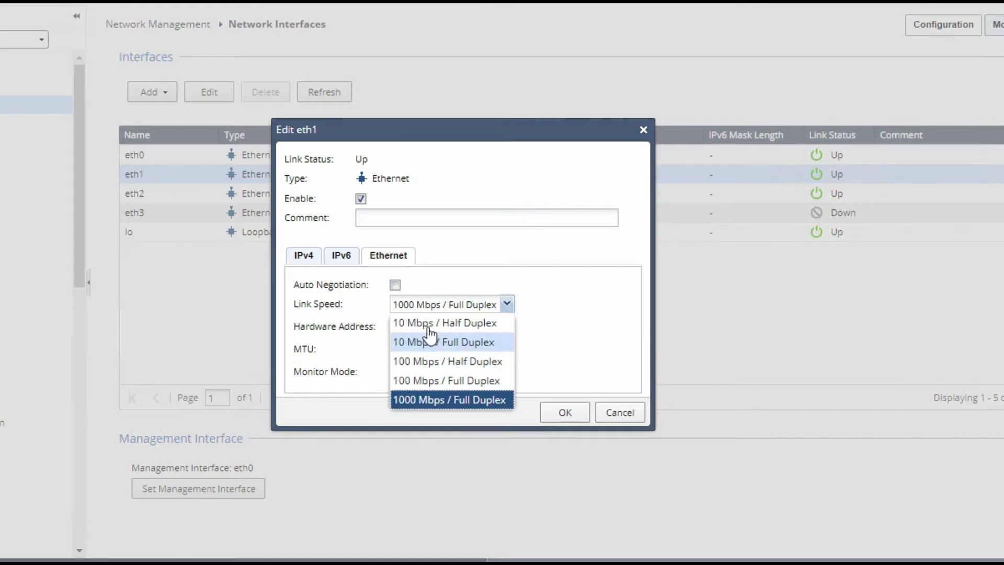
pyautogui.click(395, 285)
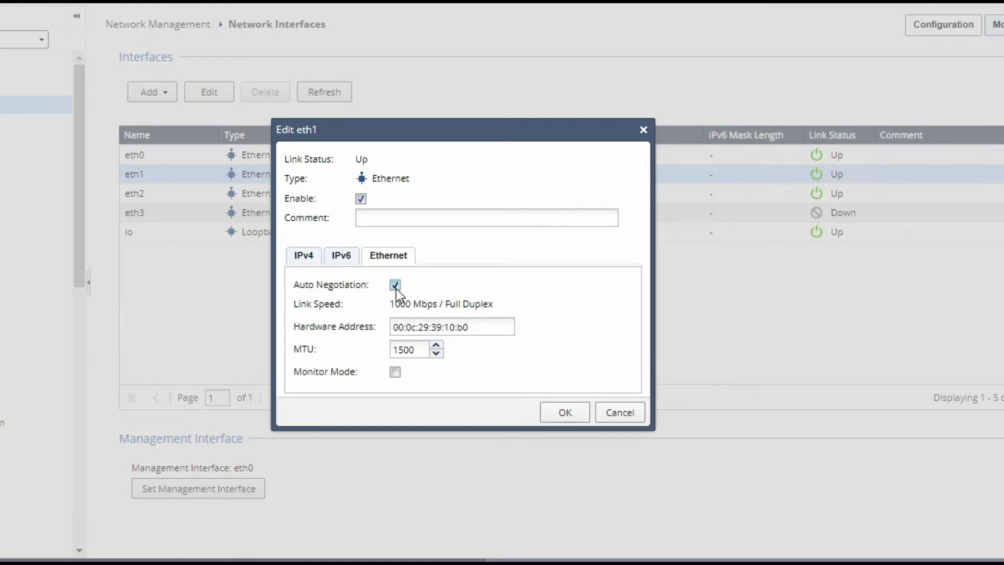
pyautogui.click(576, 418)
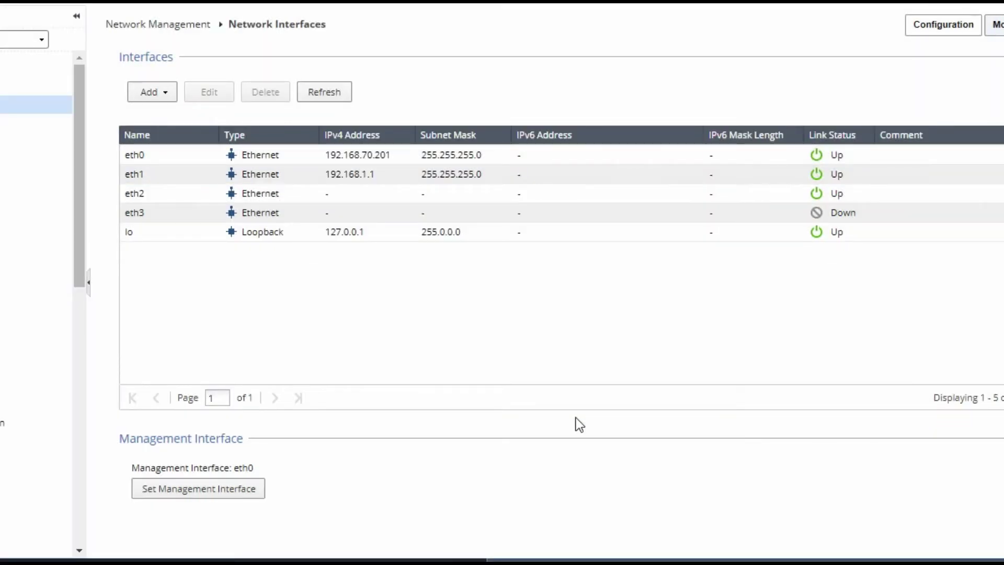
# - Give eth2 the address 172.16.1.1 with mask 255.255.255.0 and save it
pyautogui.doubleClick(146, 194)
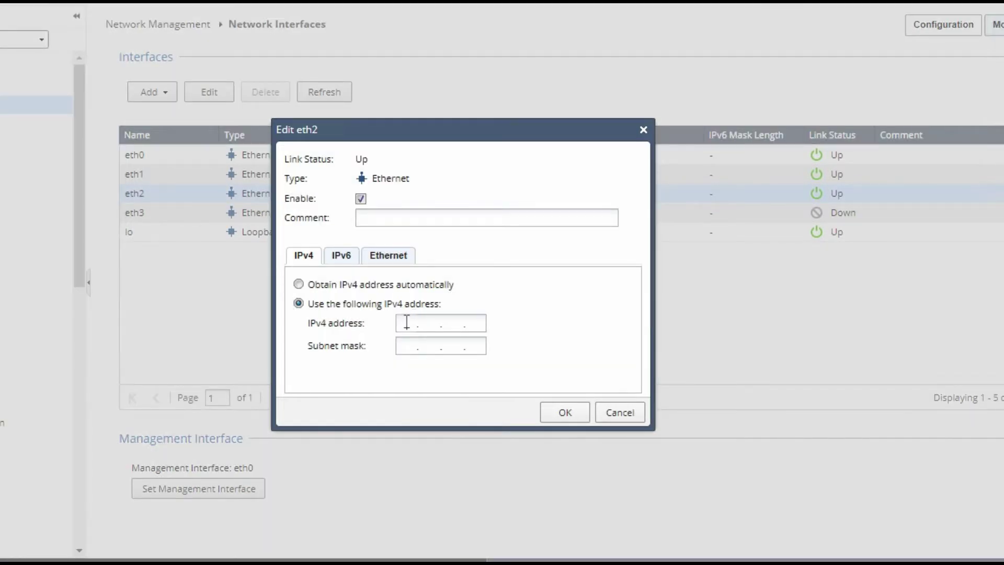
pyautogui.click(407, 323)
pyautogui.write('172.16.1.1')
pyautogui.click(410, 348)
pyautogui.write('255.255.255.0')
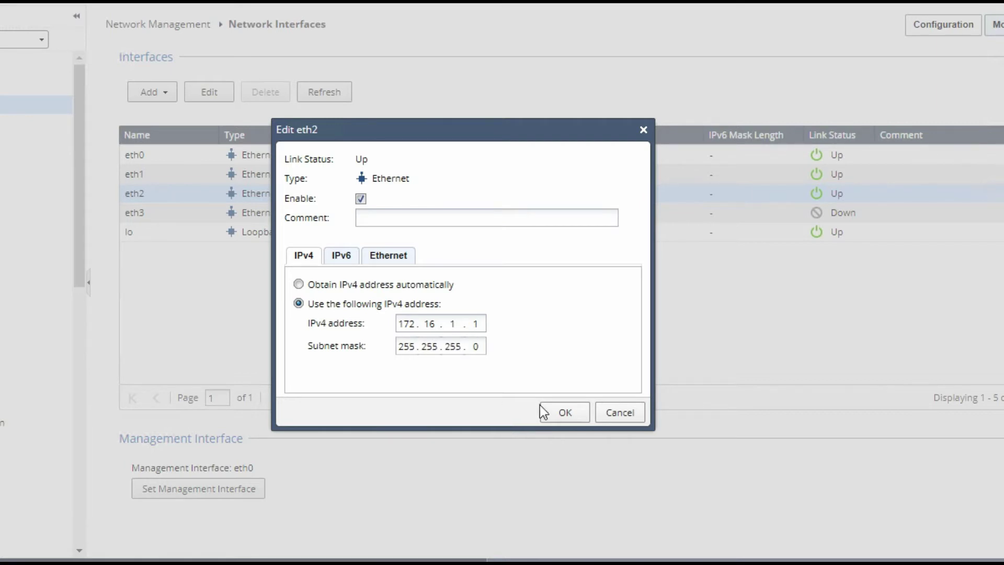
pyautogui.click(556, 413)
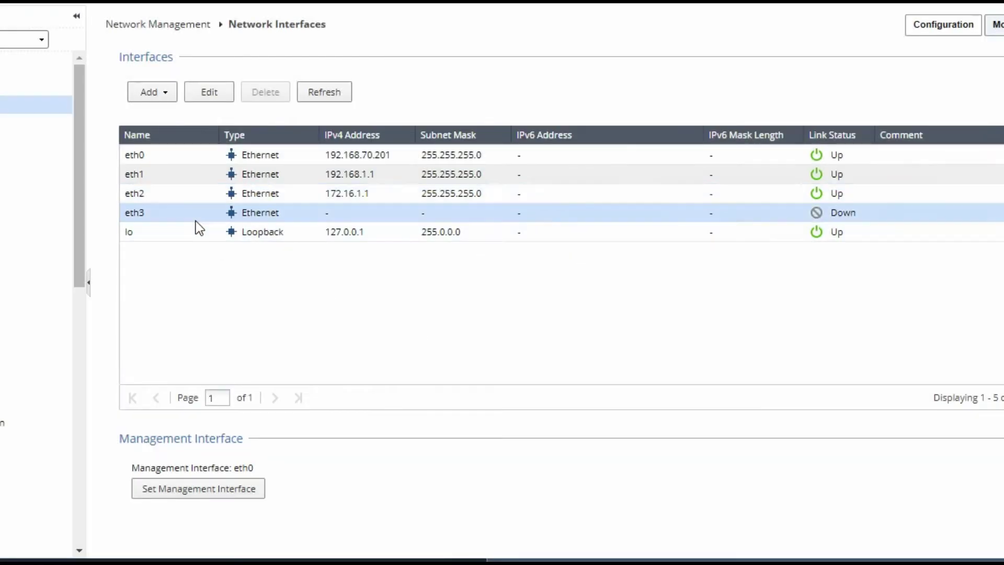
# - Enable eth3 with static address 4.2.2.1, mask 255.255.255.0, and apply it
pyautogui.doubleClick(196, 220)
pyautogui.click(361, 198)
pyautogui.click(402, 324)
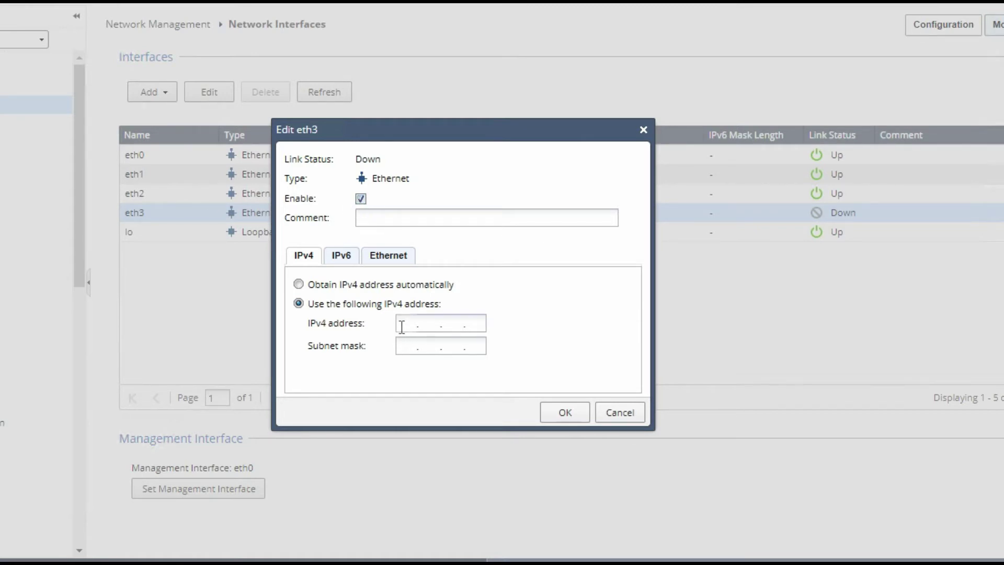
pyautogui.write('4.2.2.1')
pyautogui.click(410, 346)
pyautogui.write('255.255.2')
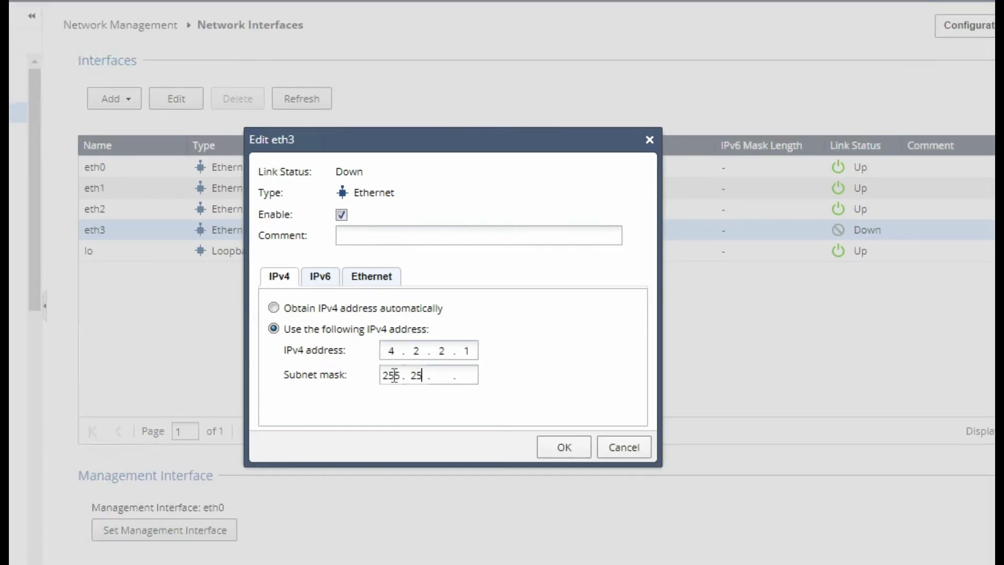
pyautogui.write('55.0')
pyautogui.click(564, 448)
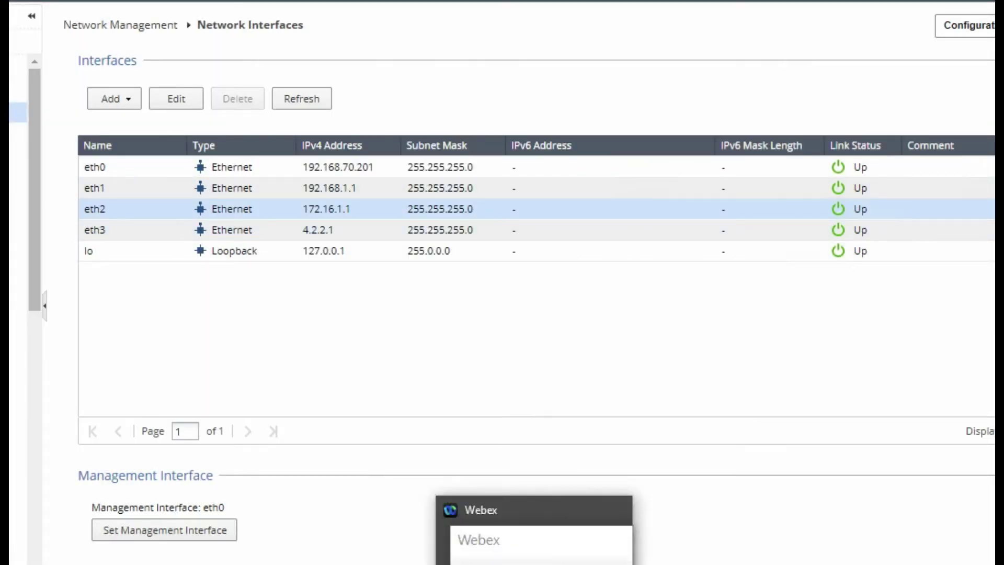
pyautogui.hotkey('alt', 'Tab')
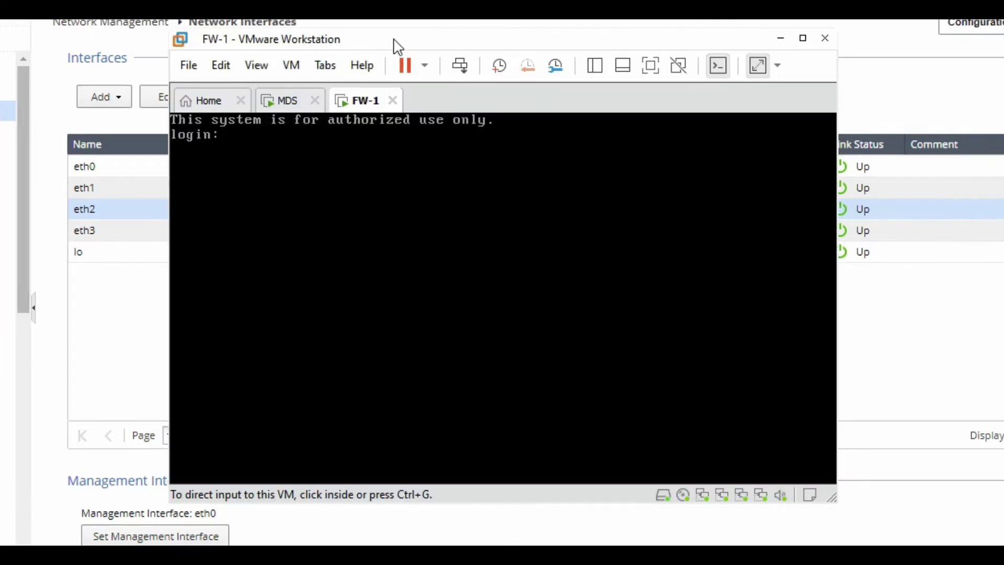
# - Log into the FW-1 VM console as admin and list its interfaces with 'fw getifs'
pyautogui.moveTo(432, 39); pyautogui.dragTo(543, 5)
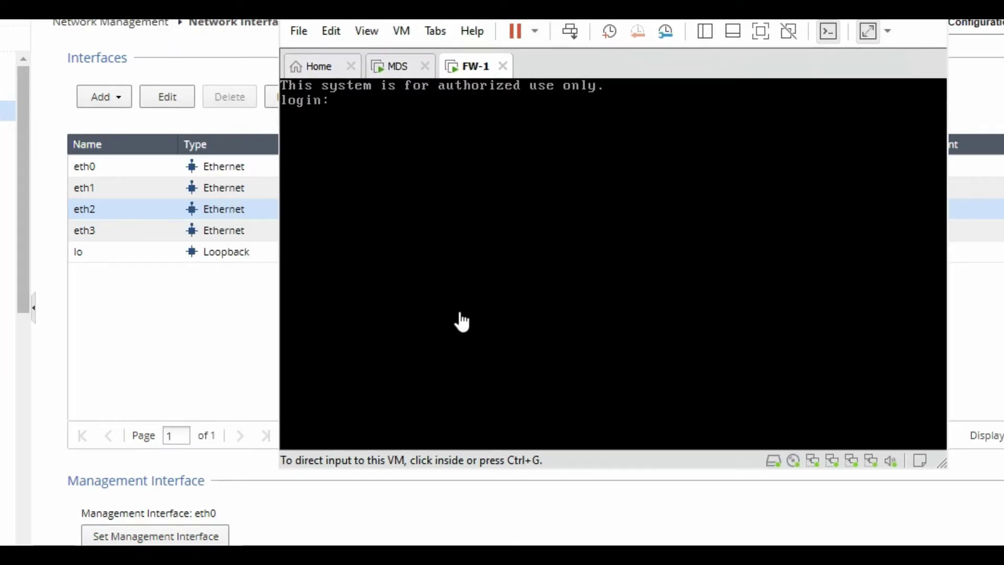
pyautogui.click(458, 291)
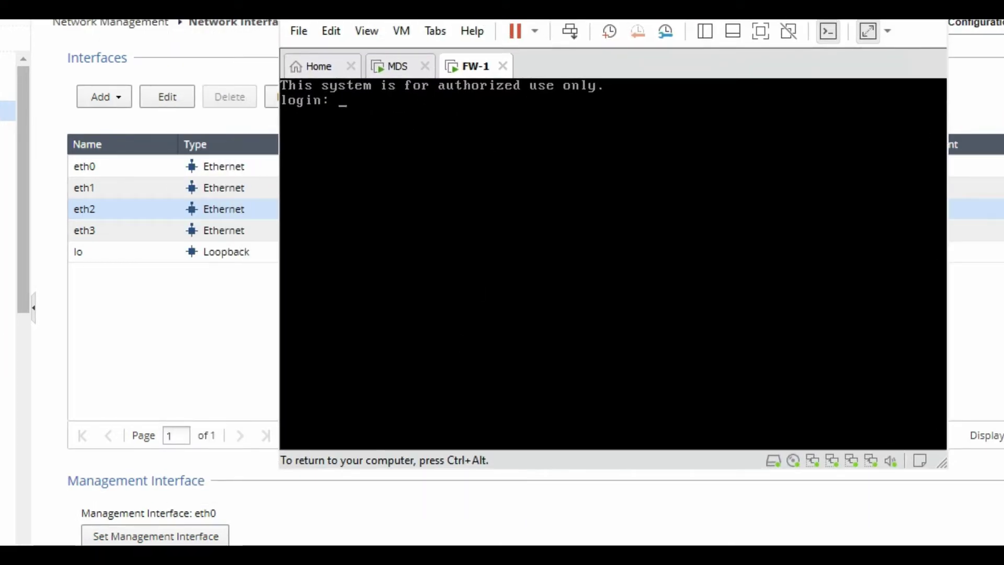
pyautogui.write('admin')
pyautogui.press('Return')
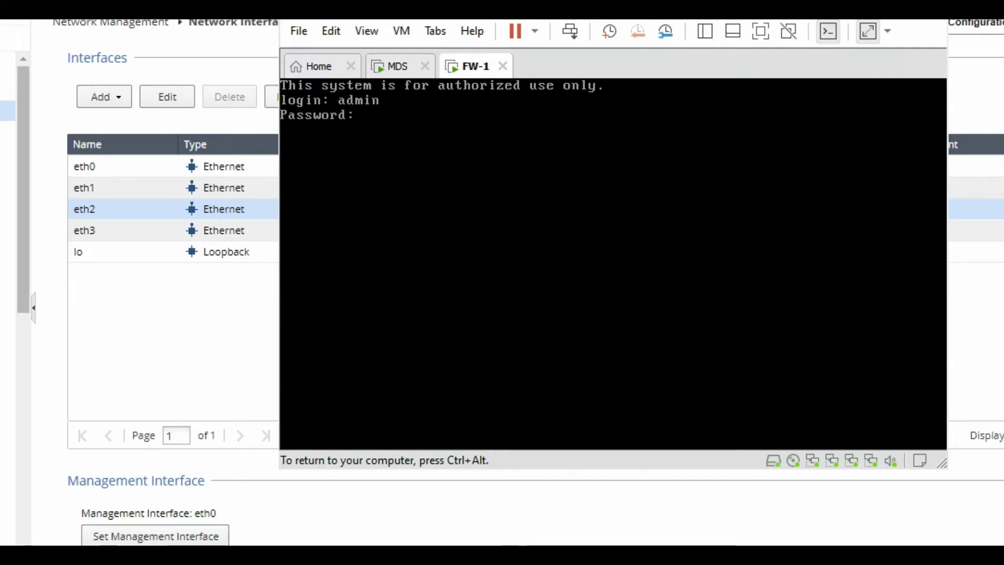
pyautogui.press('Return')
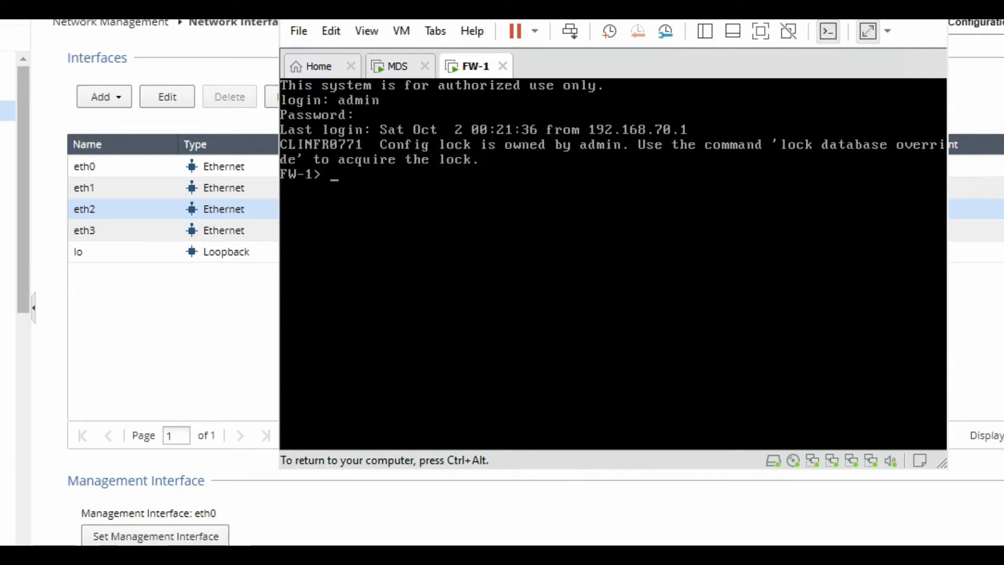
pyautogui.press('Return')
pyautogui.press('Return')
pyautogui.write('fw')
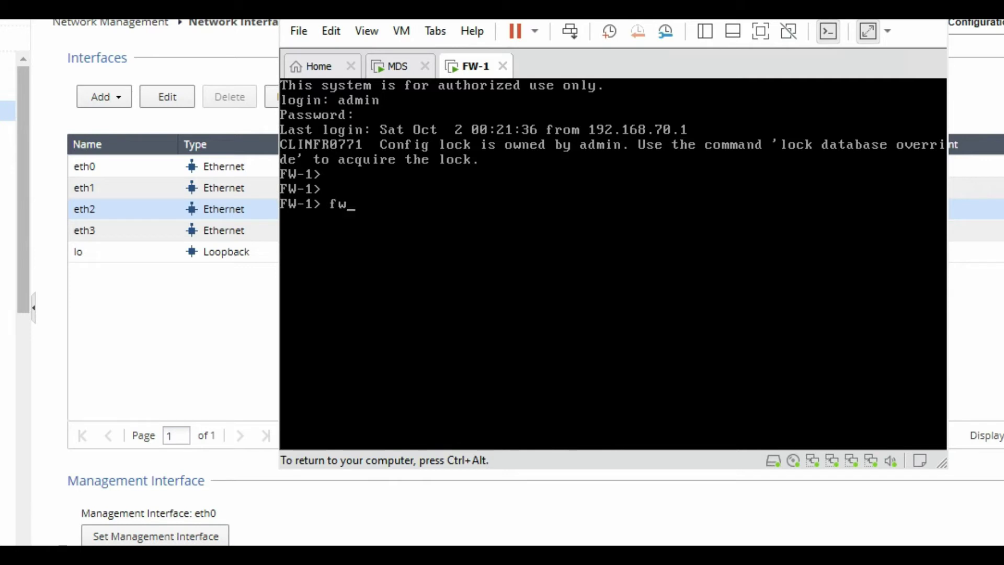
pyautogui.write(' getifs')
pyautogui.press('Return')
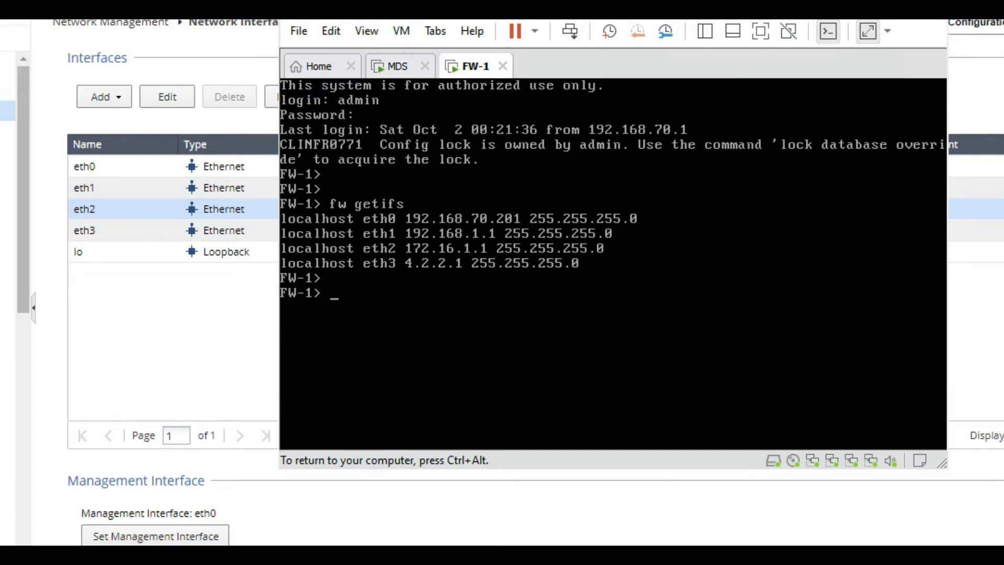
# - Show FW-1's routing table with 'show route', then select Default on the IPv4 Static Routes page
pyautogui.write('show route')
pyautogui.press('Return')
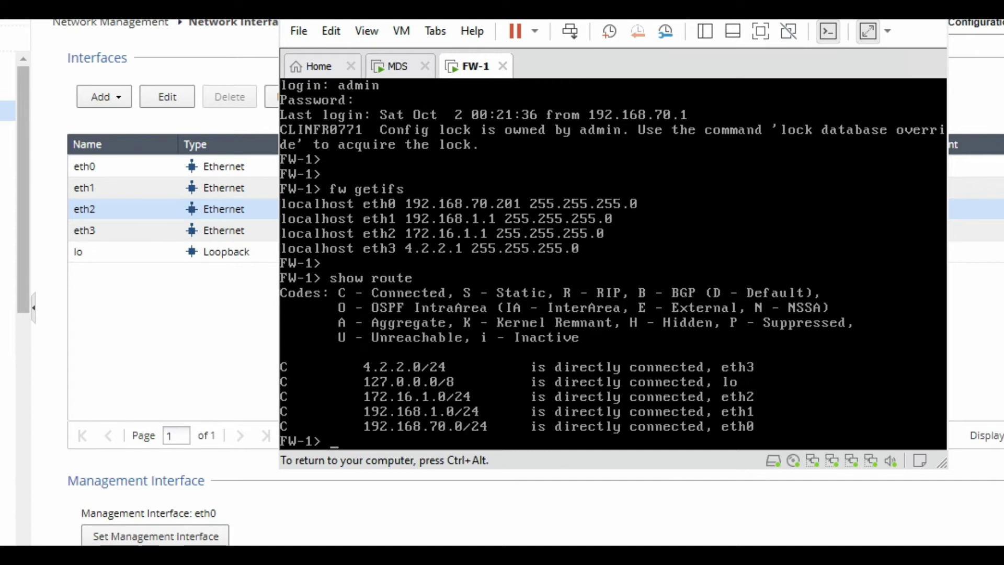
pyautogui.press('Return')
pyautogui.press('Return')
pyautogui.press('Return')
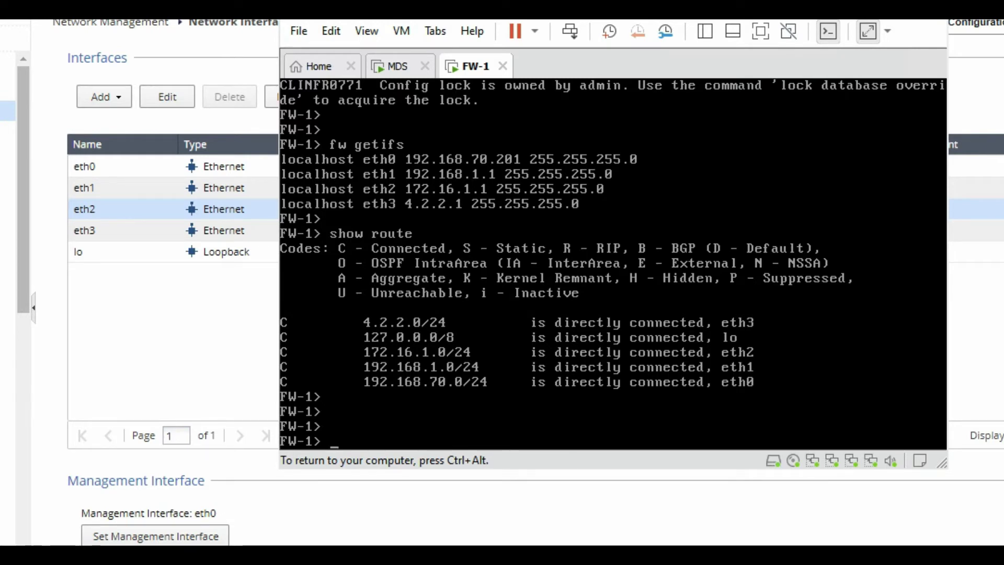
pyautogui.hotkey('ctrl', 'alt')
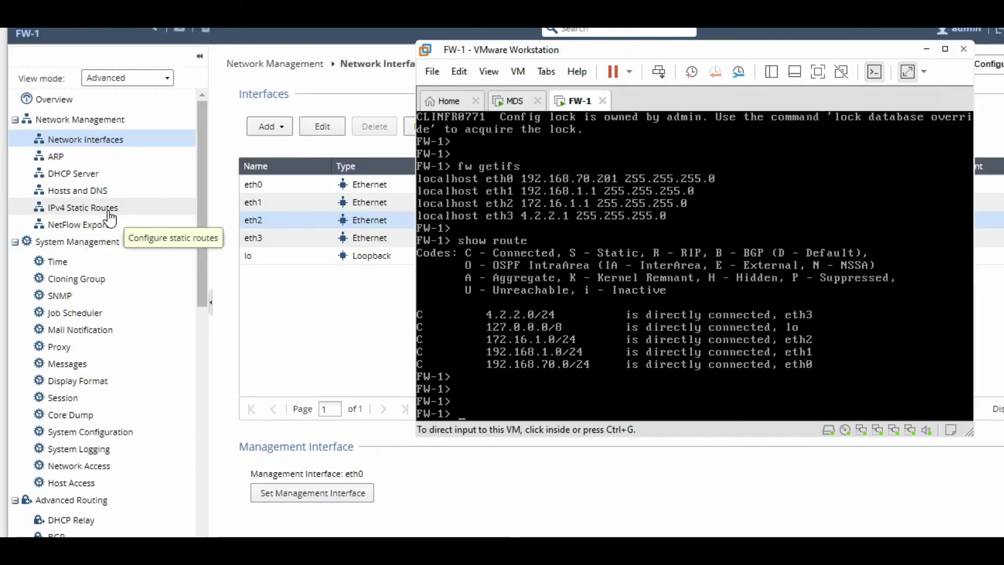
pyautogui.click(109, 214)
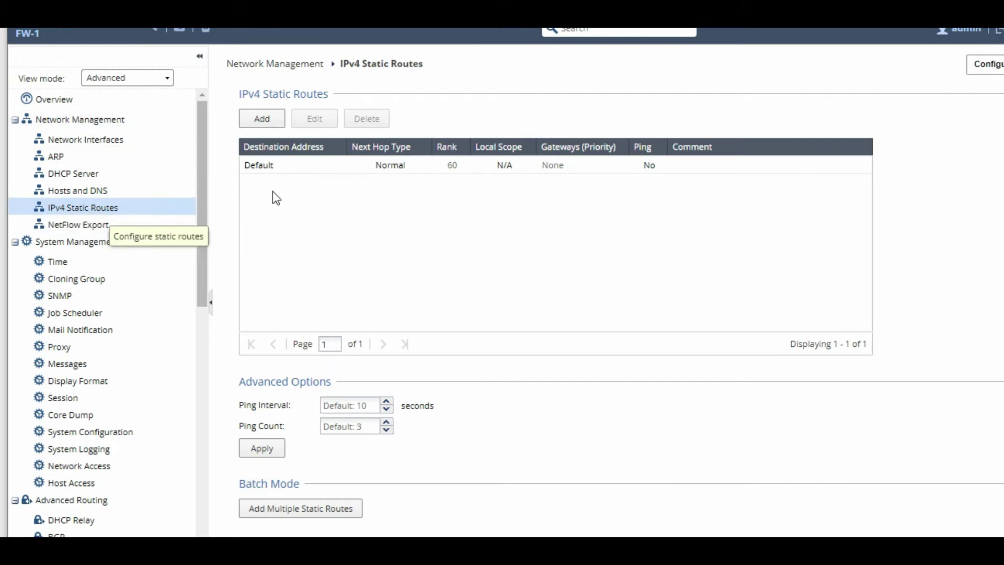
pyautogui.click(274, 170)
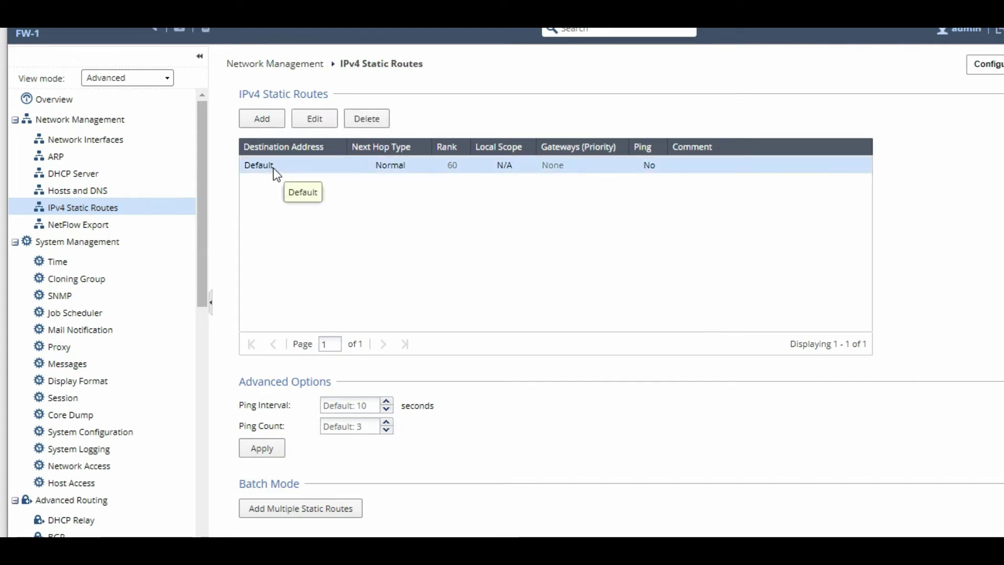
# - Add IP gateway 4.2.2.10 to the Default route and save it
pyautogui.doubleClick(274, 170)
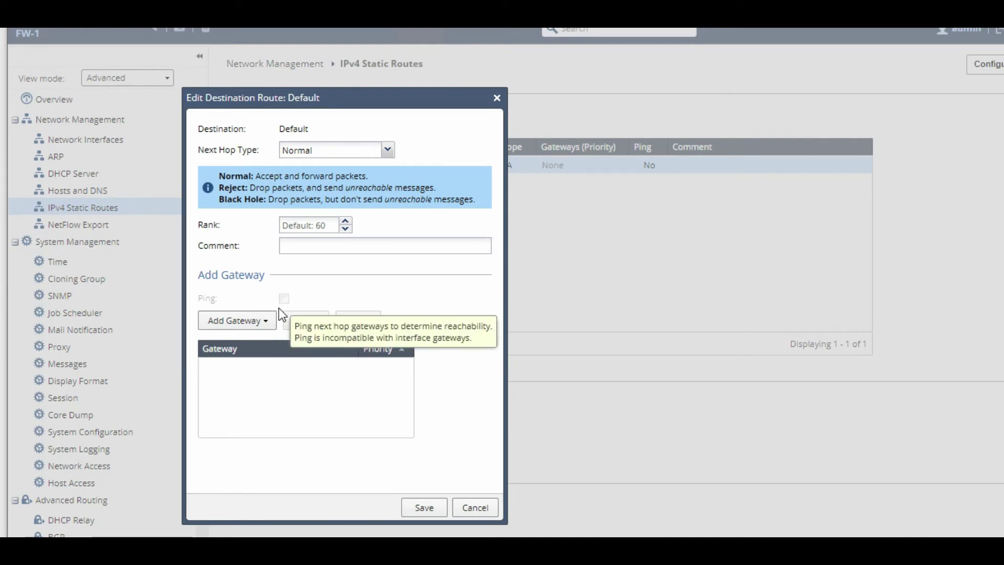
pyautogui.click(269, 324)
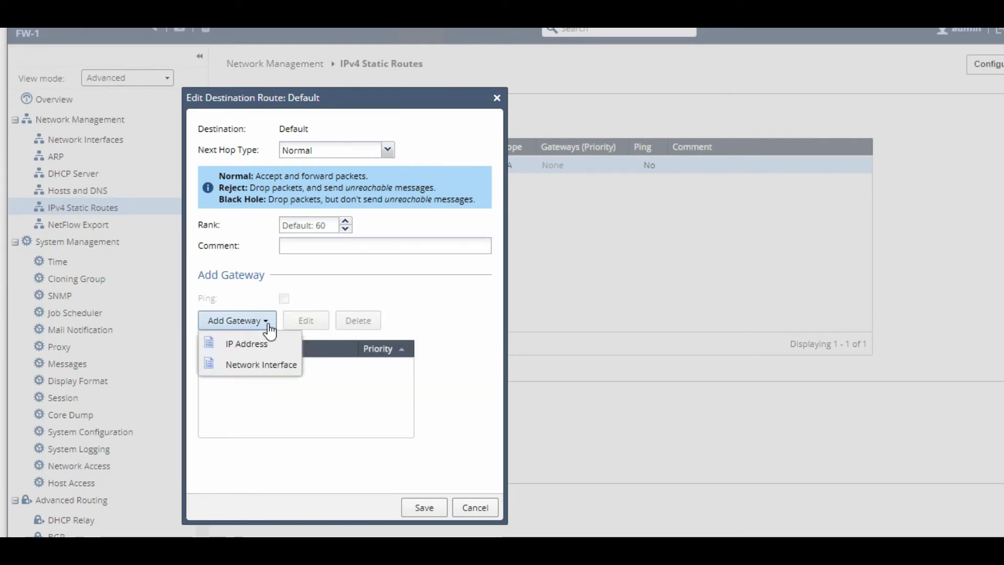
pyautogui.click(269, 345)
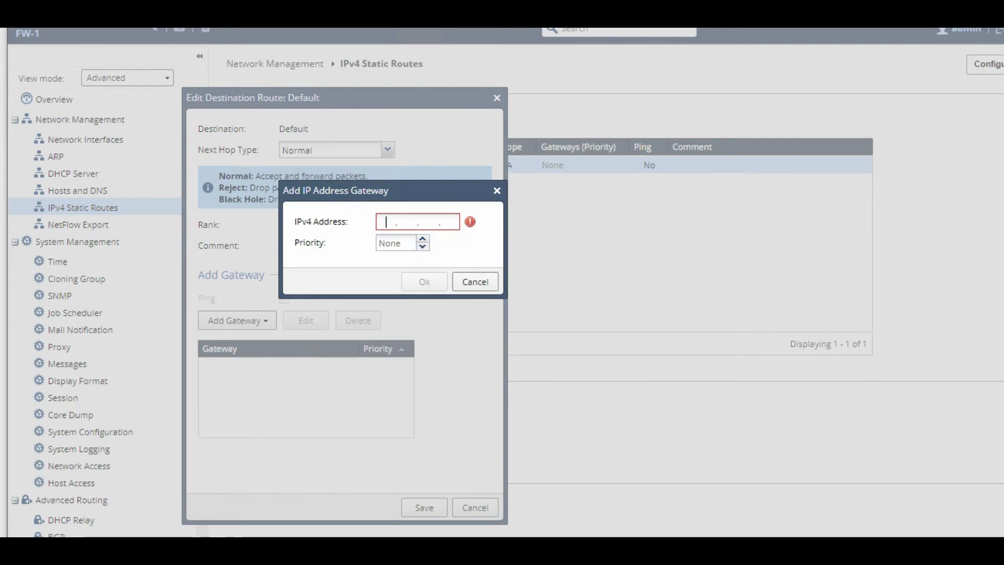
pyautogui.moveTo(706, 564)
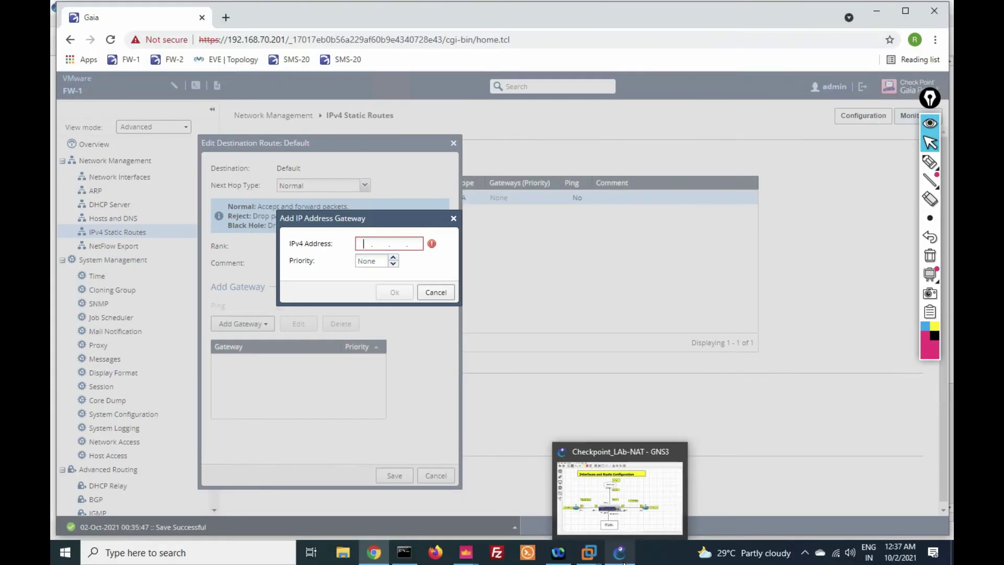
pyautogui.click(620, 553)
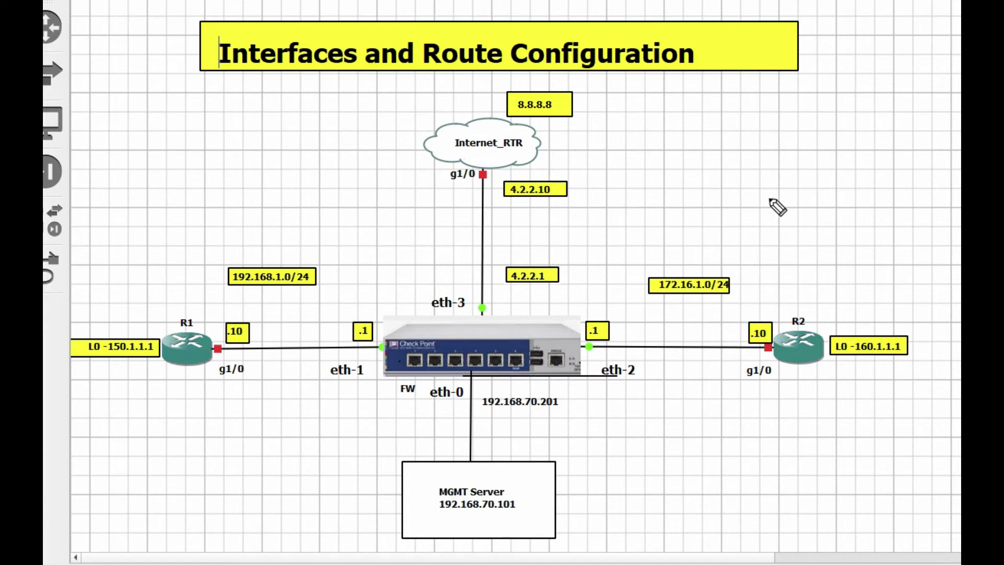
pyautogui.moveTo(504, 199)
pyautogui.mouseDown()
pyautogui.moveTo(568, 204)
pyautogui.moveTo(537, 181)
pyautogui.moveTo(515, 179)
pyautogui.moveTo(506, 197)
pyautogui.mouseUp()
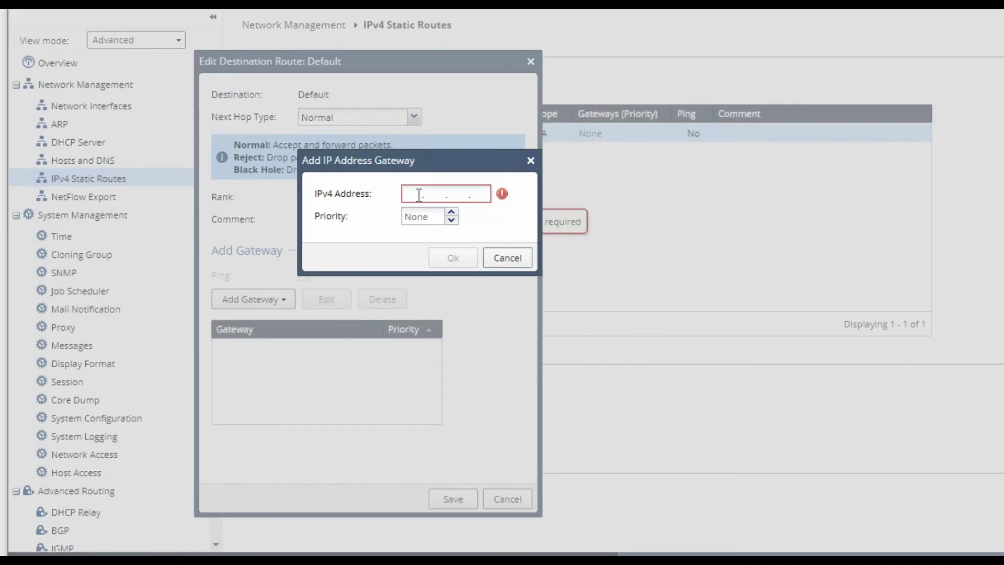
pyautogui.write('4.2.2.1')
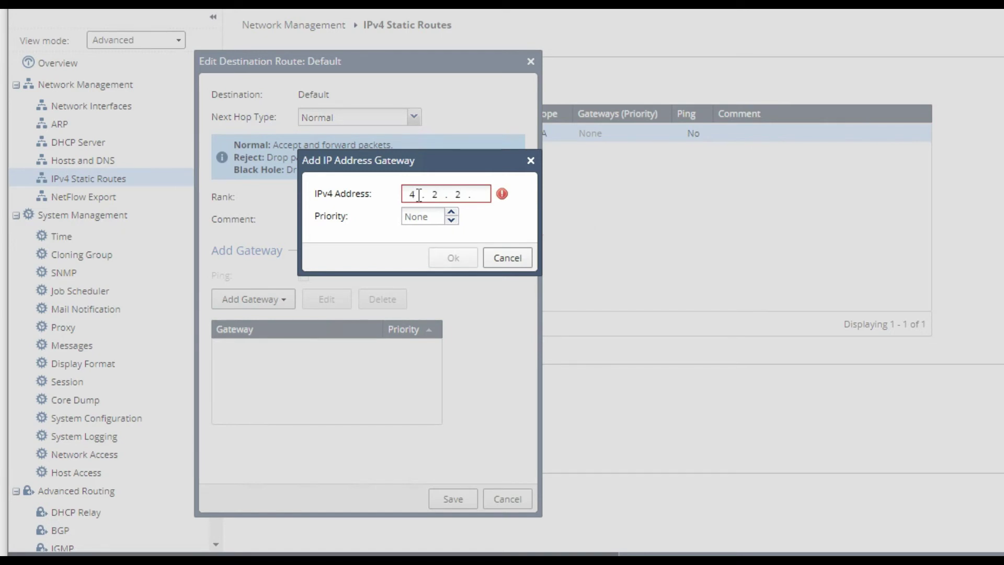
pyautogui.write('0')
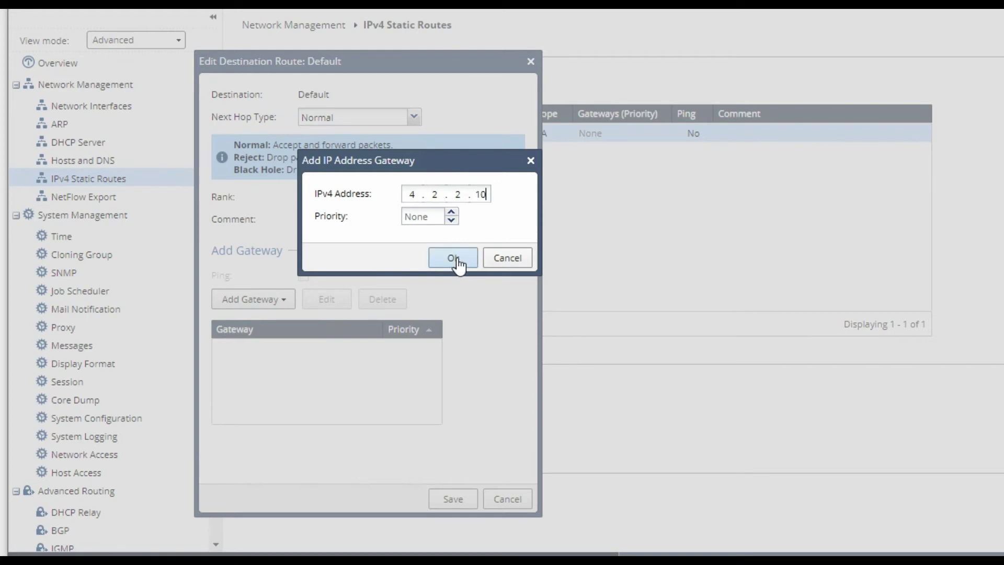
pyautogui.click(454, 258)
pyautogui.click(446, 497)
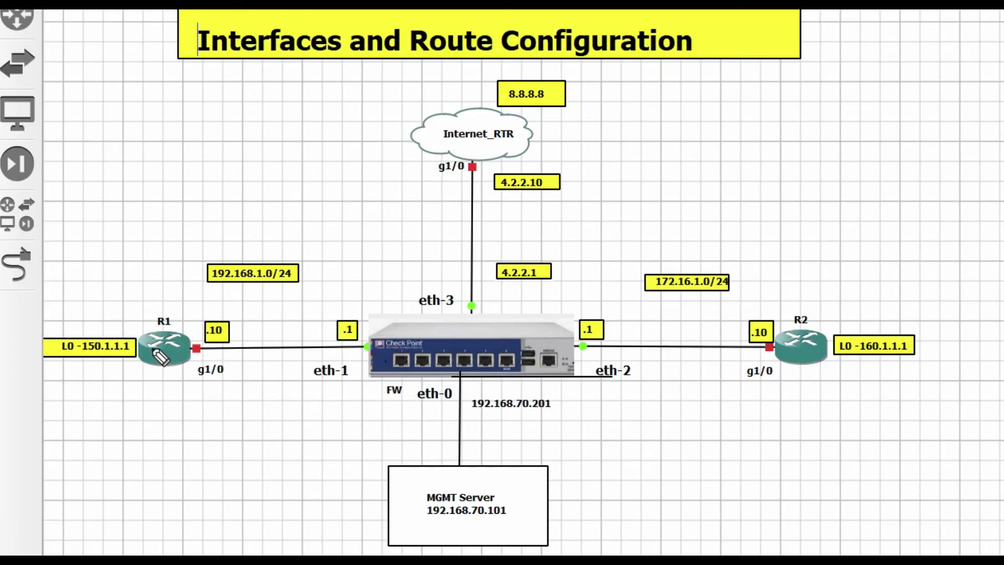
# - Circle loopbacks 150.1.1.1 and 160.1.1.1 and the .10 addresses on R1 and R2
pyautogui.moveTo(134, 310)
pyautogui.mouseDown()
pyautogui.moveTo(33, 318)
pyautogui.moveTo(115, 372)
pyautogui.moveTo(131, 318)
pyautogui.mouseUp()
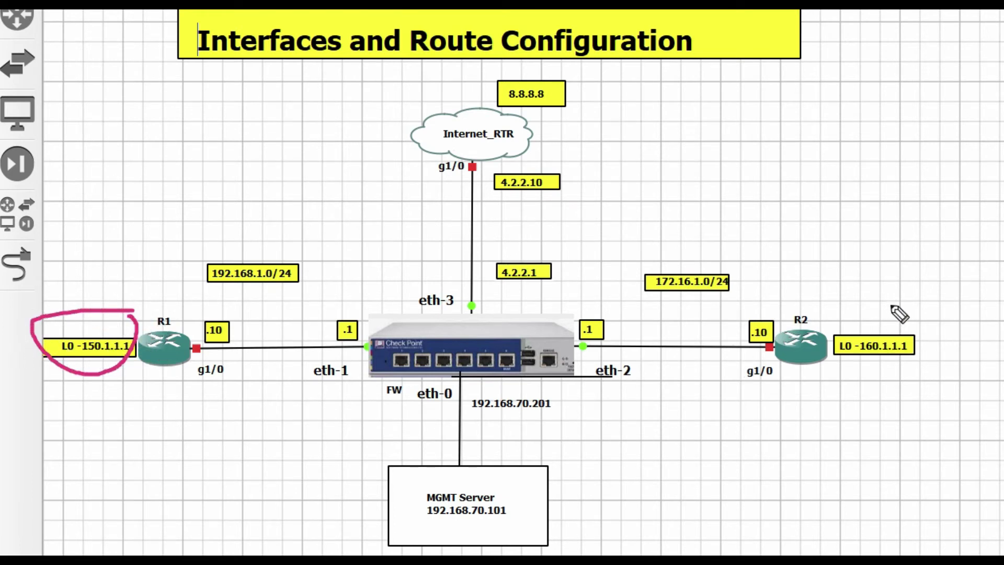
pyautogui.moveTo(892, 308)
pyautogui.mouseDown()
pyautogui.moveTo(839, 320)
pyautogui.moveTo(827, 350)
pyautogui.moveTo(902, 364)
pyautogui.moveTo(884, 303)
pyautogui.moveTo(874, 302)
pyautogui.mouseUp()
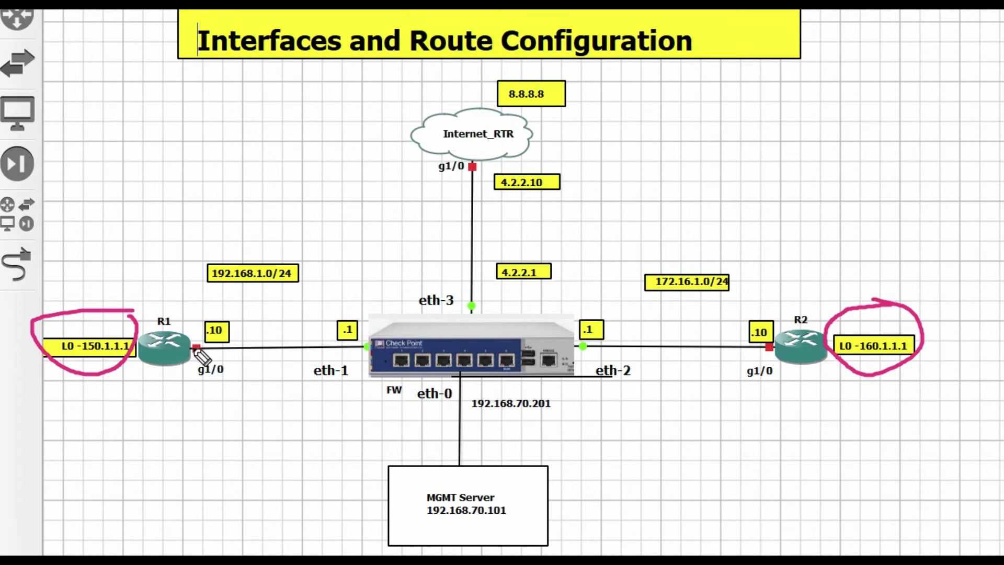
pyautogui.moveTo(204, 341)
pyautogui.mouseDown()
pyautogui.moveTo(209, 319)
pyautogui.moveTo(219, 329)
pyautogui.mouseUp()
pyautogui.moveTo(762, 319)
pyautogui.mouseDown()
pyautogui.moveTo(757, 345)
pyautogui.moveTo(759, 330)
pyautogui.mouseUp()
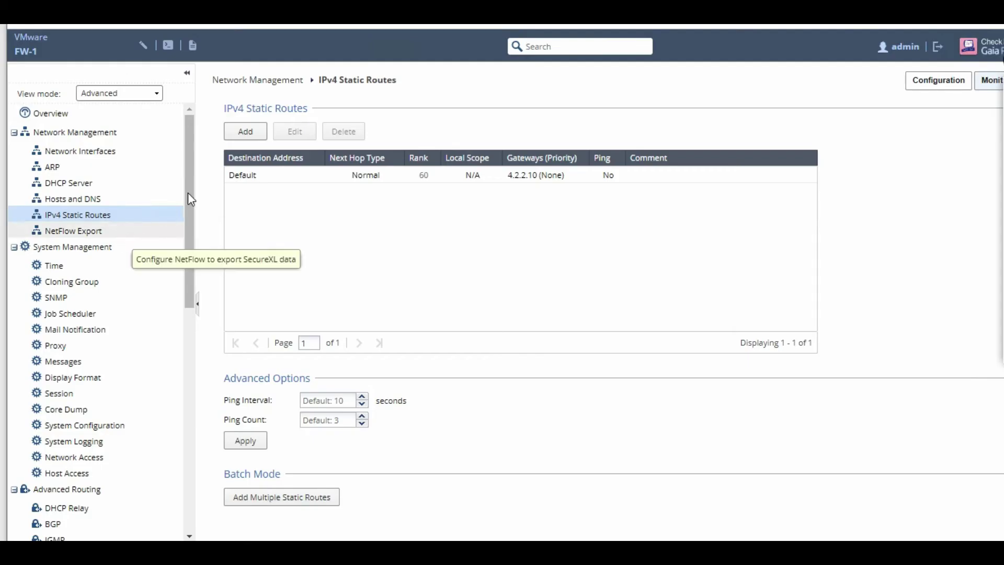
# - Add static route 150.1.1.0 mask 255.255.255.0 via gateway 192.168.1.10 and save it
pyautogui.click(248, 136)
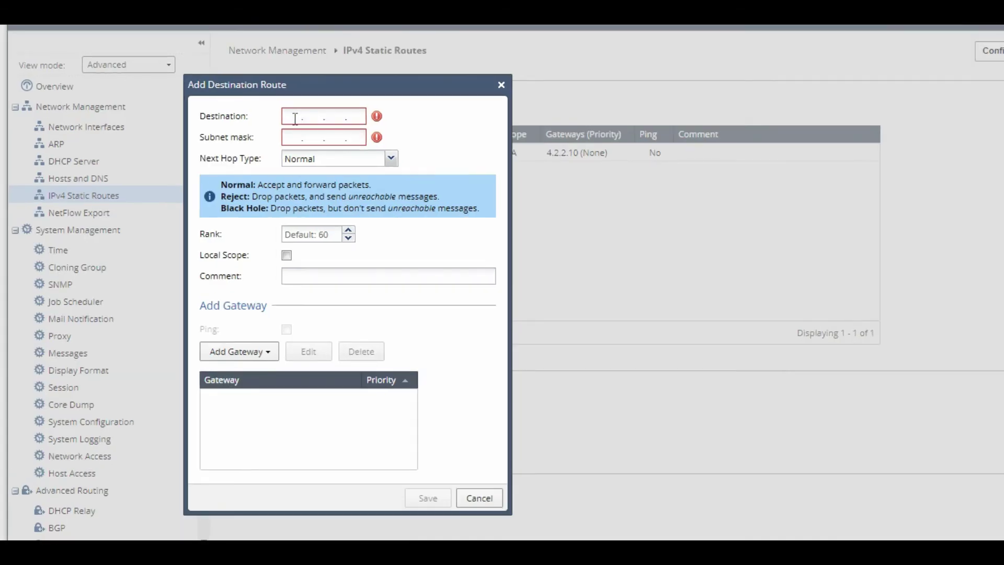
pyautogui.write('150.1.1.0')
pyautogui.click(297, 137)
pyautogui.write('255 . 2')
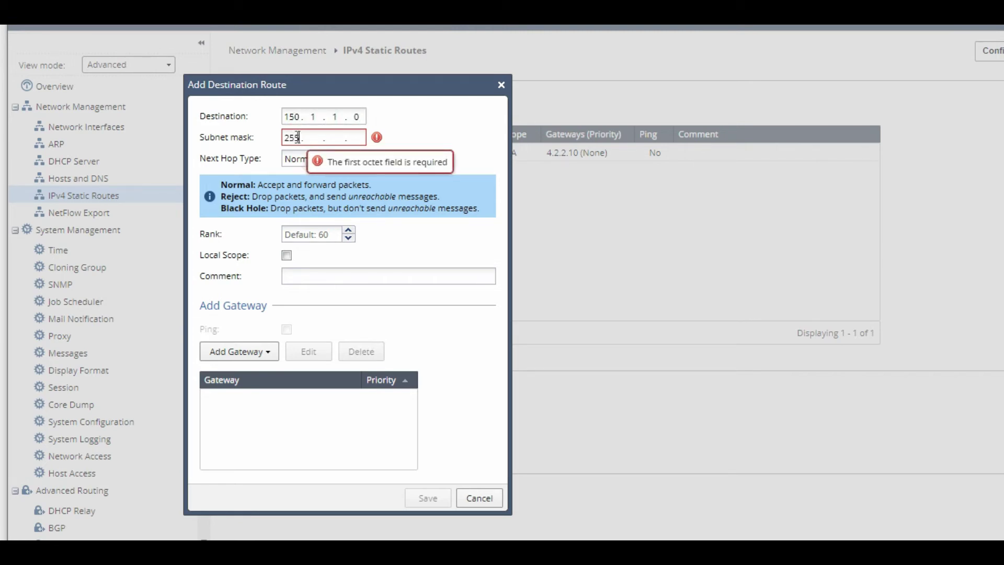
pyautogui.write('55 . 255 . 0')
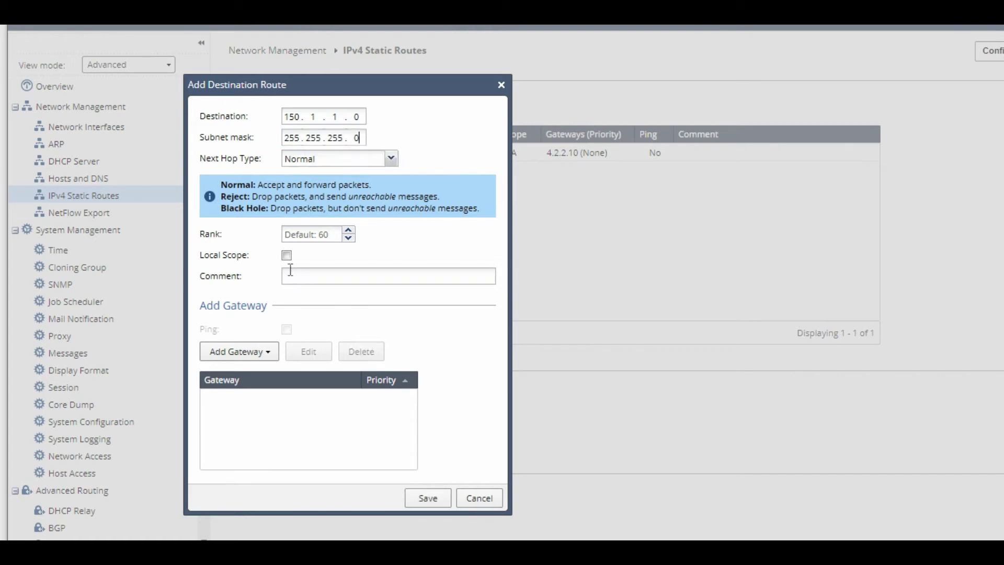
pyautogui.click(258, 354)
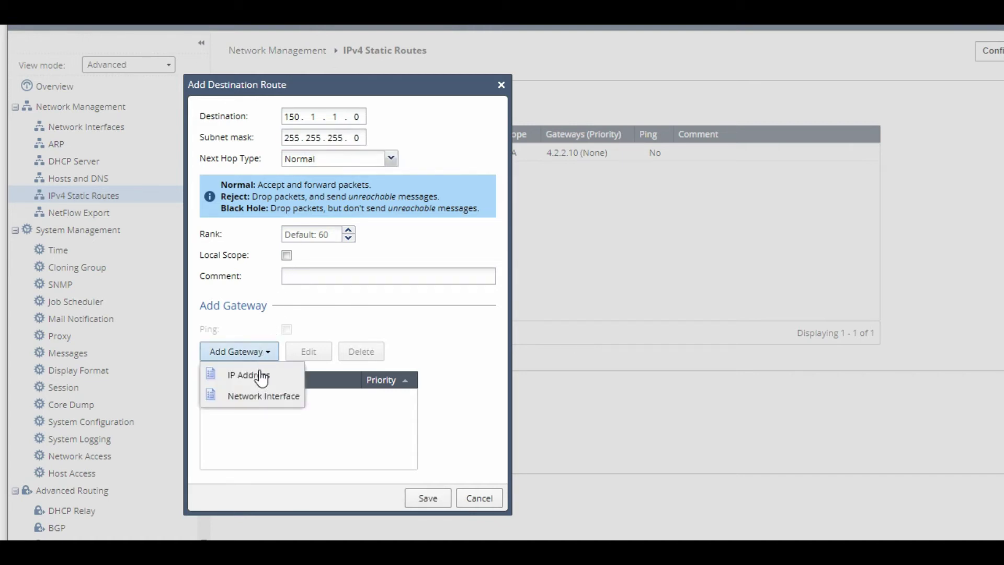
pyautogui.click(260, 375)
pyautogui.write('192.')
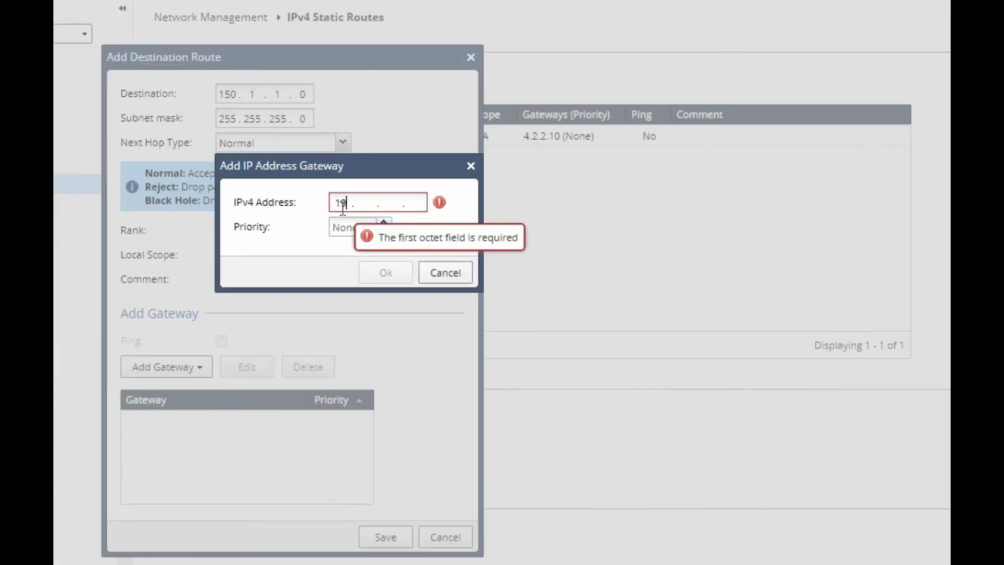
pyautogui.write('168.1.10')
pyautogui.click(380, 271)
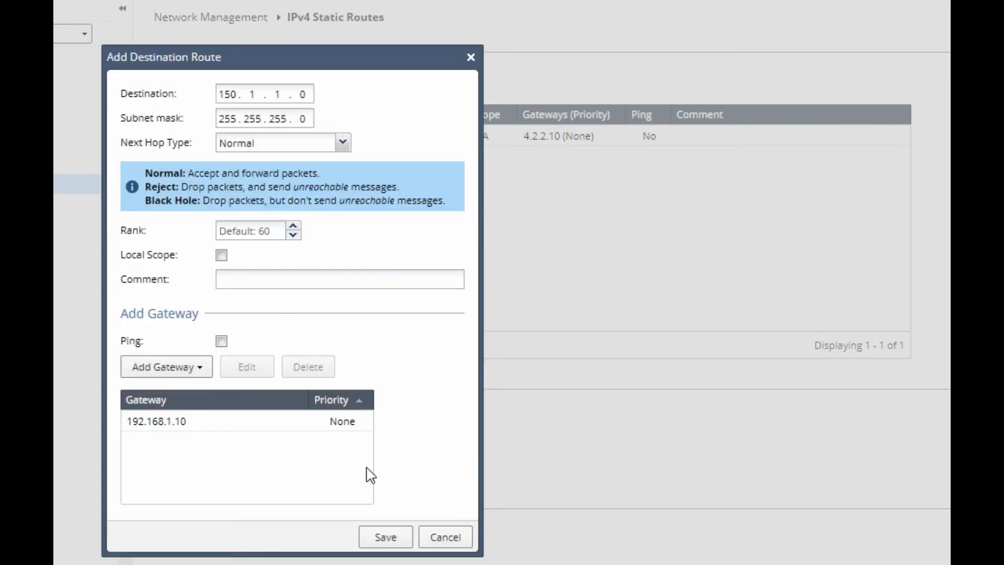
pyautogui.click(385, 537)
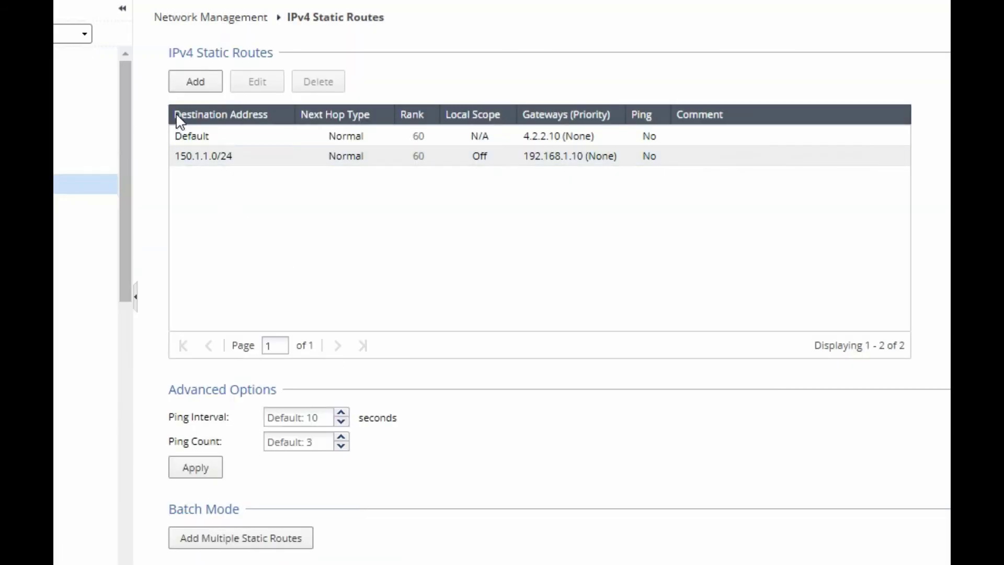
# - Add static route 160.1.1.0 mask 255.255.255.0 via gateway 172.16.1.10 and save it
pyautogui.click(196, 83)
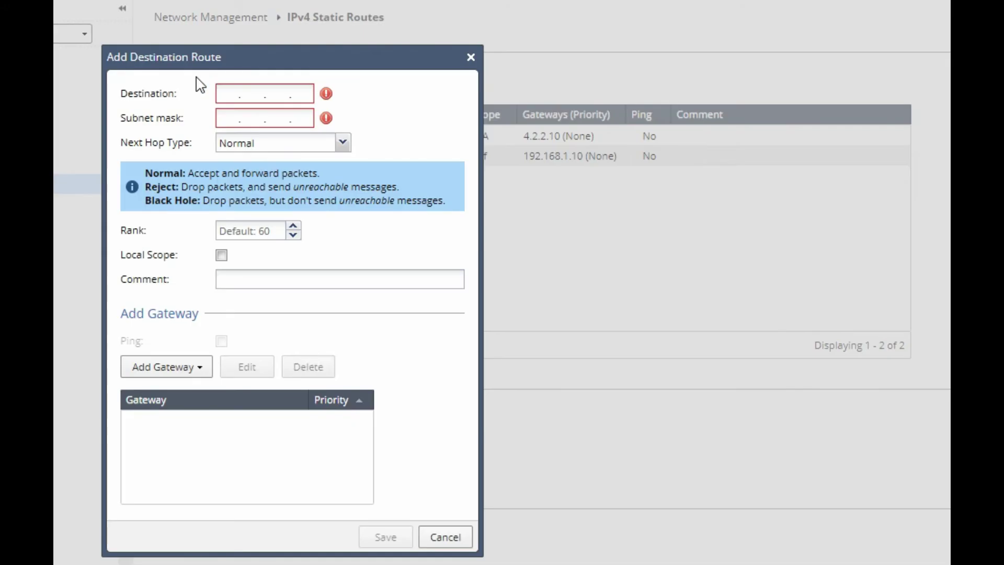
pyautogui.click(224, 95)
pyautogui.write('160.1.1.0')
pyautogui.click(231, 119)
pyautogui.write('255 . ')
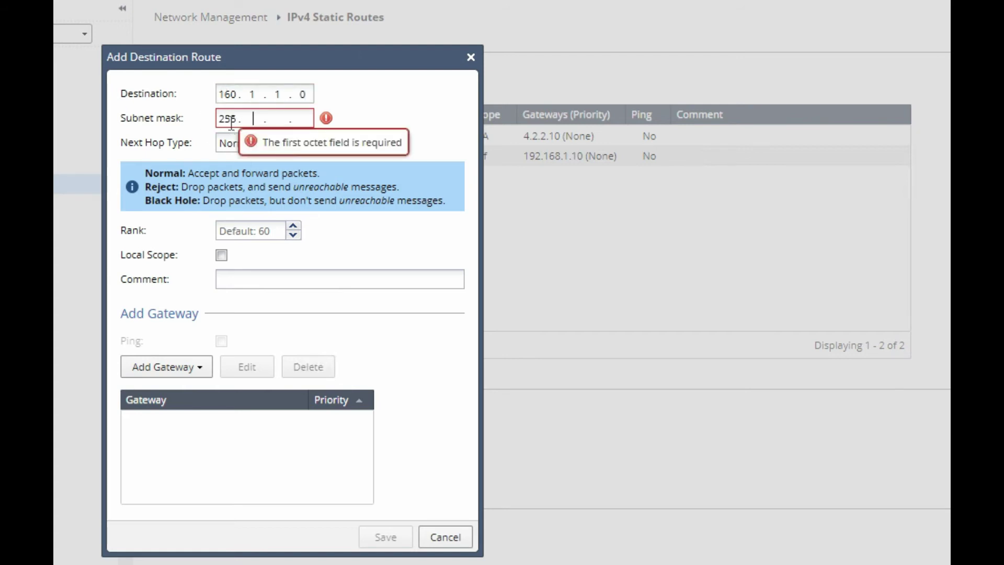
pyautogui.write('255 . 255 . 0')
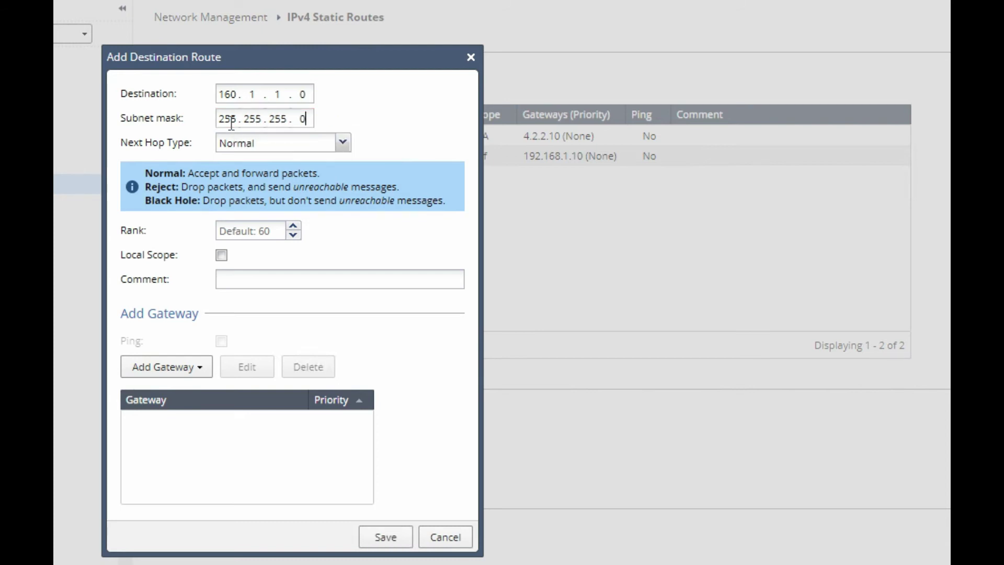
pyautogui.click(204, 374)
pyautogui.click(201, 394)
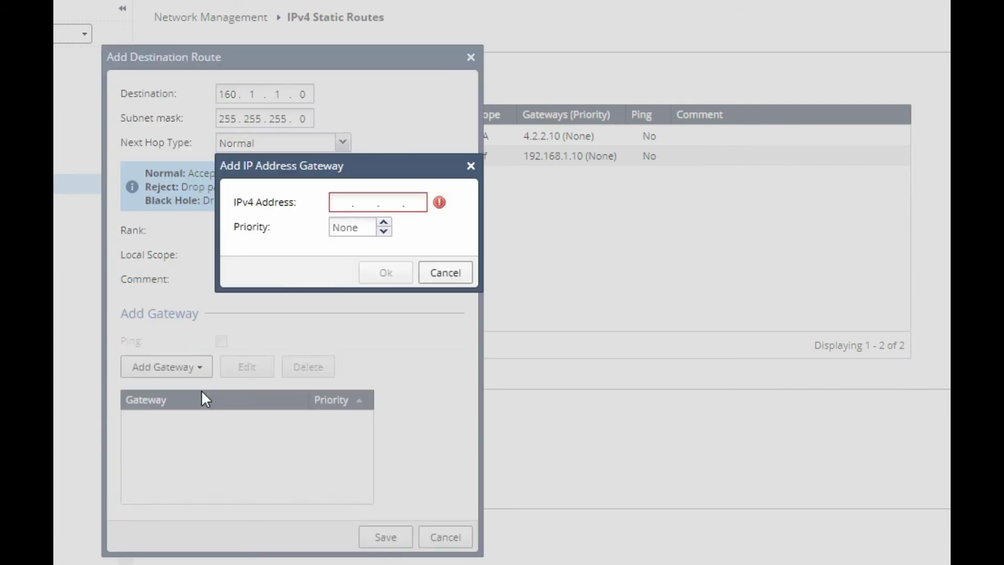
pyautogui.click(343, 203)
pyautogui.write('172.1')
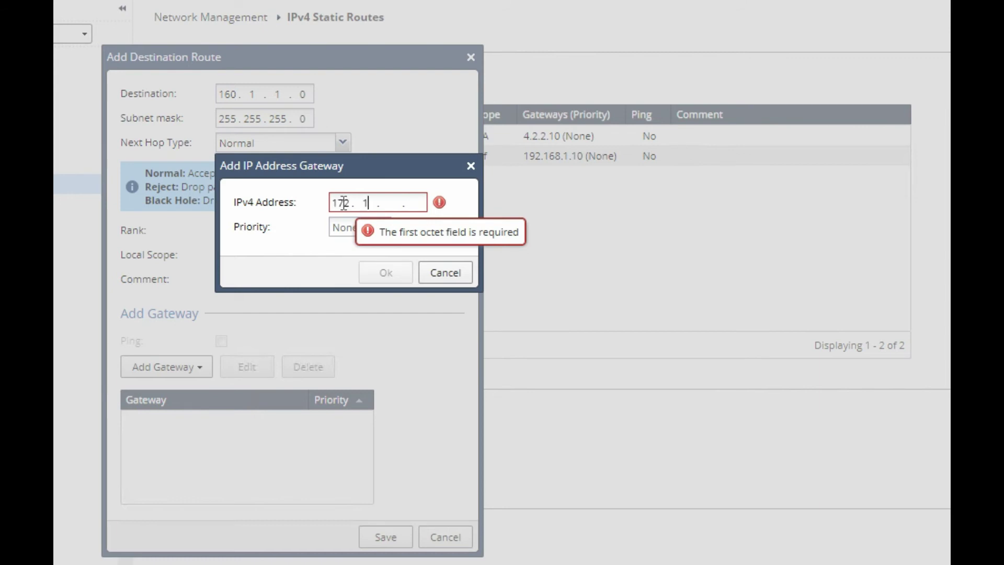
pyautogui.write('6.1.')
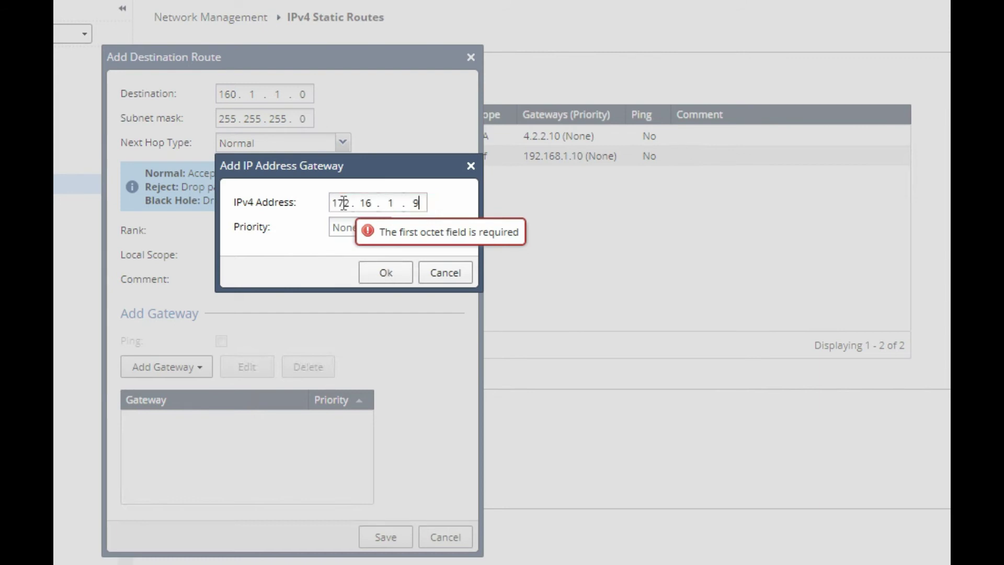
pyautogui.write('10')
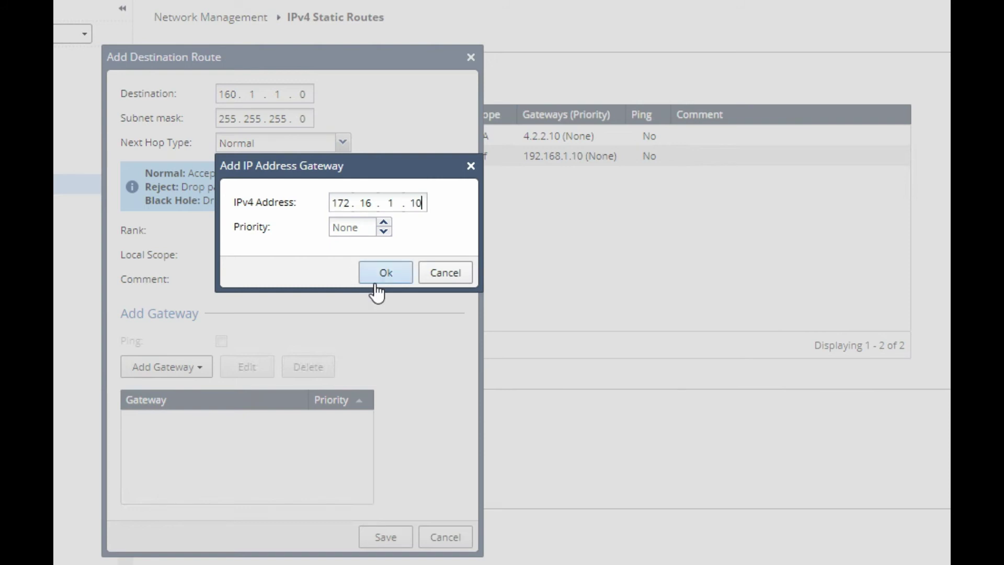
pyautogui.click(377, 277)
pyautogui.click(382, 539)
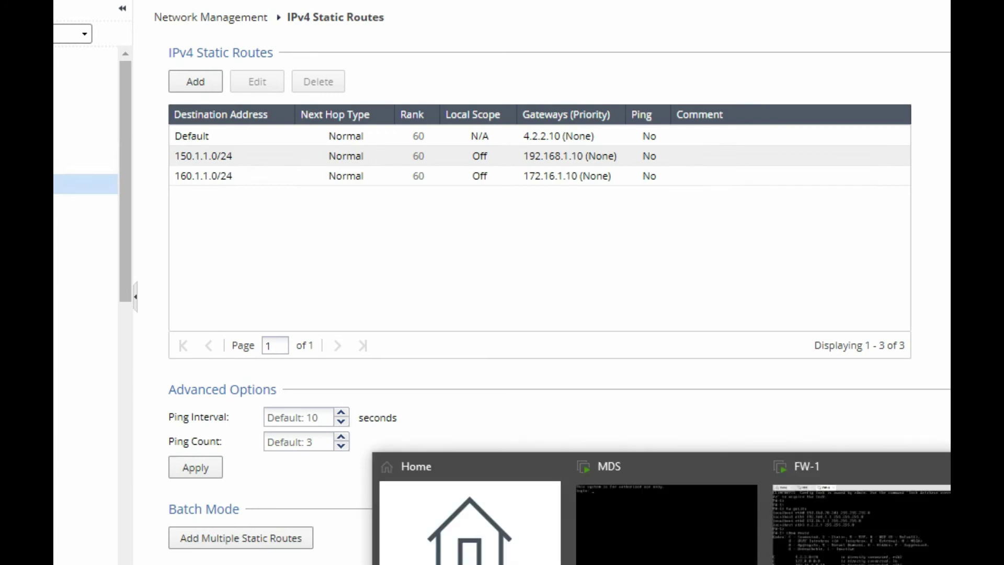
# - Rerun 'show route' on the FW-1 console to confirm the default and both static routes
pyautogui.click(857, 523)
pyautogui.press('Return')
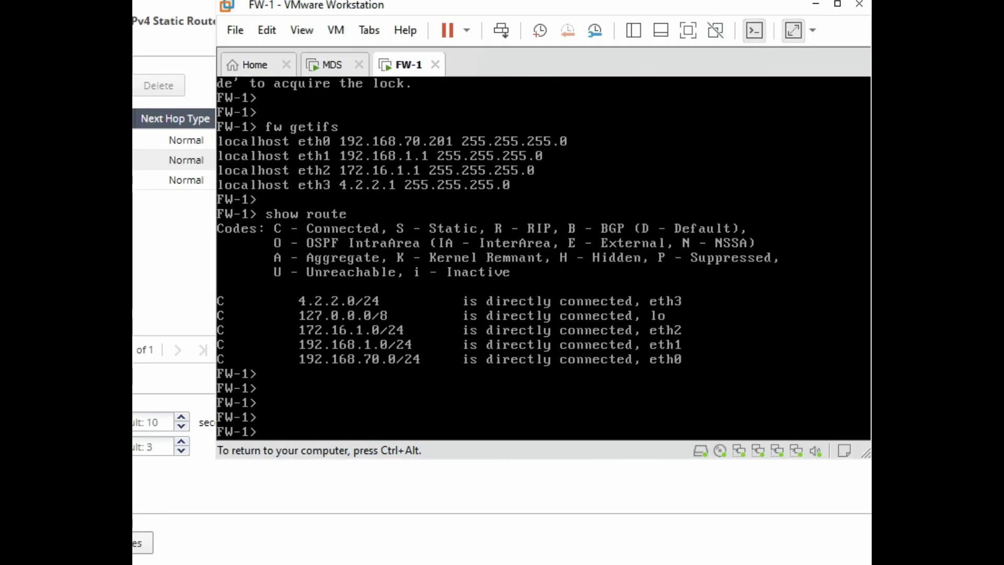
pyautogui.press('Return')
pyautogui.press('Return')
pyautogui.press('Return')
pyautogui.press('Return')
pyautogui.press('Return')
pyautogui.press('Up')
pyautogui.press('Up')
pyautogui.press('Down')
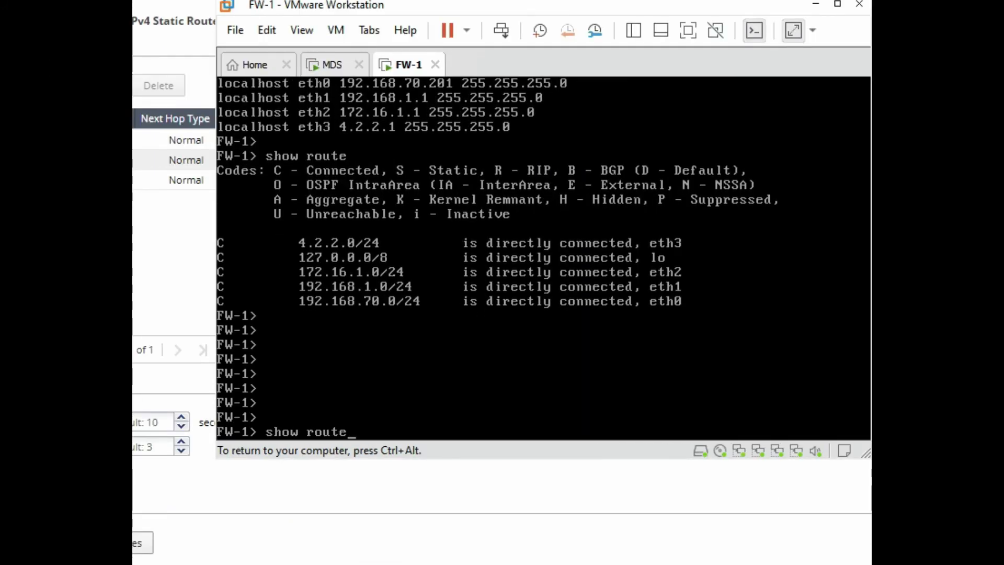
pyautogui.press('Return')
pyautogui.press('Return')
pyautogui.press('Return')
pyautogui.press('Return')
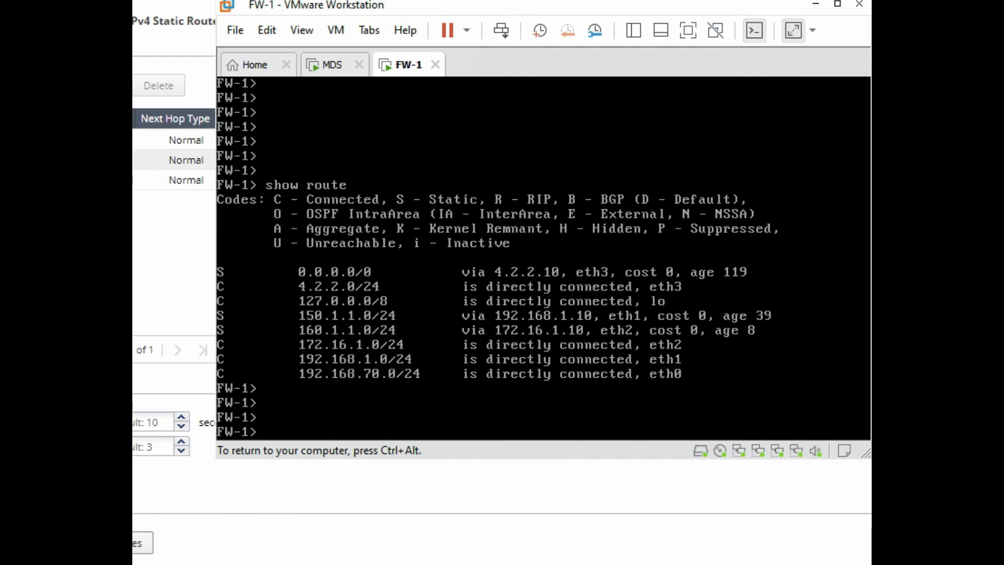
# - Refresh the FW-1 console prompt and release keyboard control from the FW-1 virtual machine
pyautogui.press('Return')
pyautogui.press('Return')
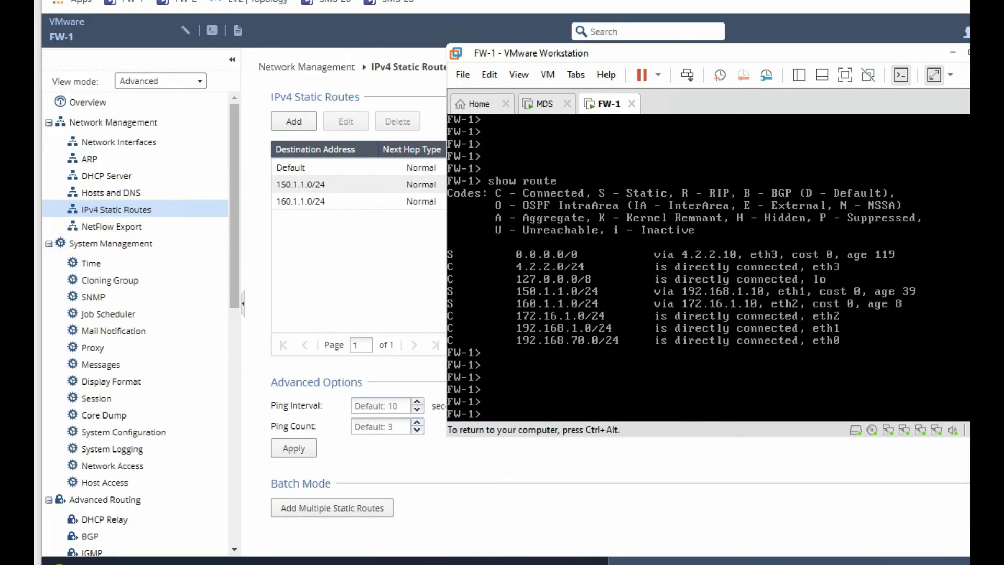
pyautogui.hotkey('ctrl', 'alt')
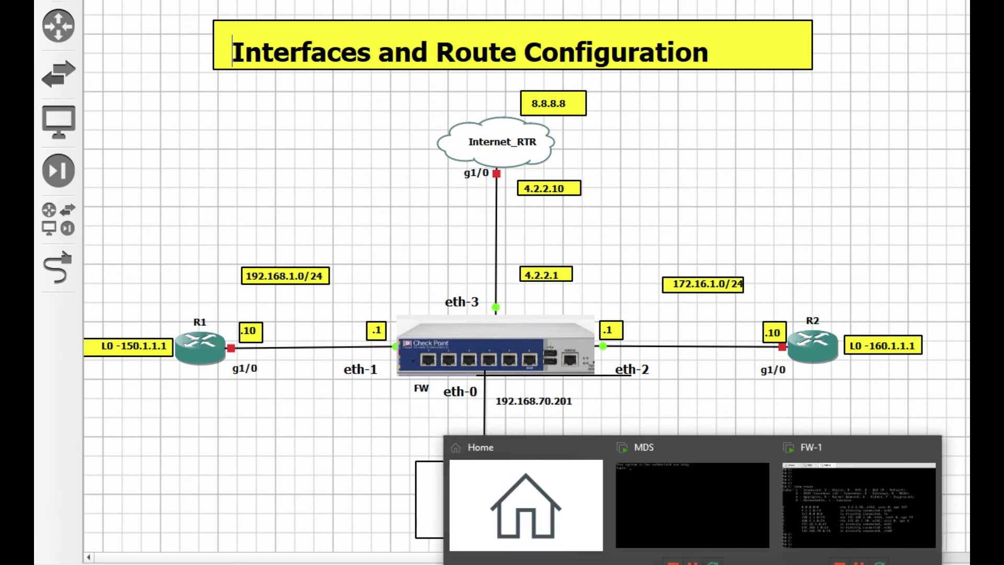
# - Ping 150.1.1.1 from the FW-1 console; it fails as Destination Host Unreachable
pyautogui.click(815, 530)
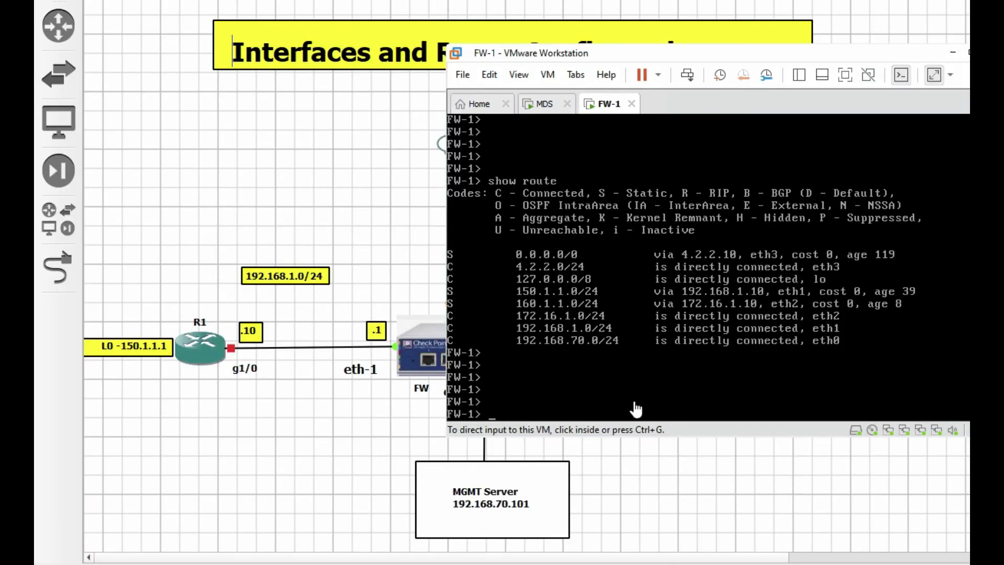
pyautogui.click(636, 409)
pyautogui.write('ping')
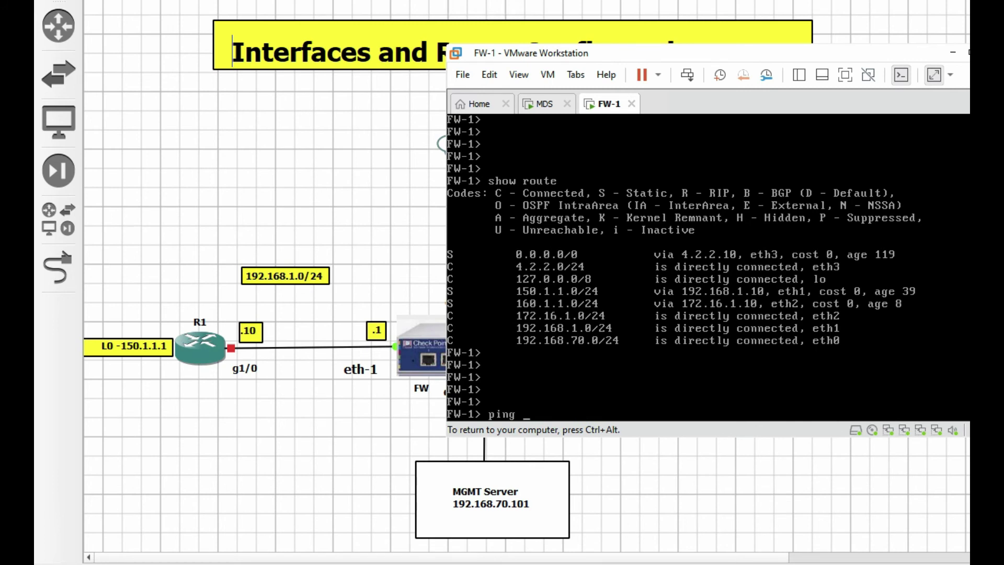
pyautogui.write(' 150.1.1.1')
pyautogui.press('Return')
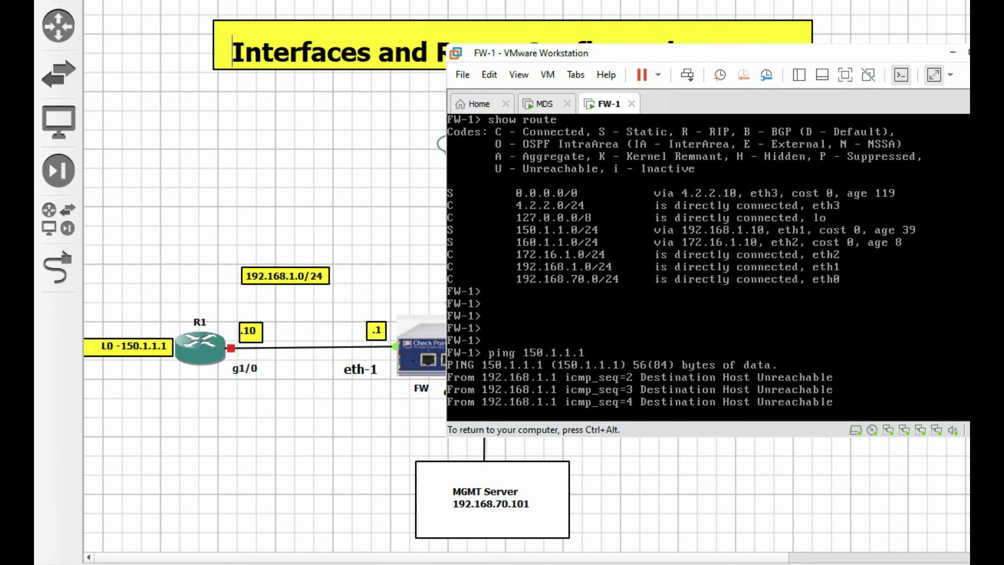
pyautogui.hotkey('ctrl', 'c')
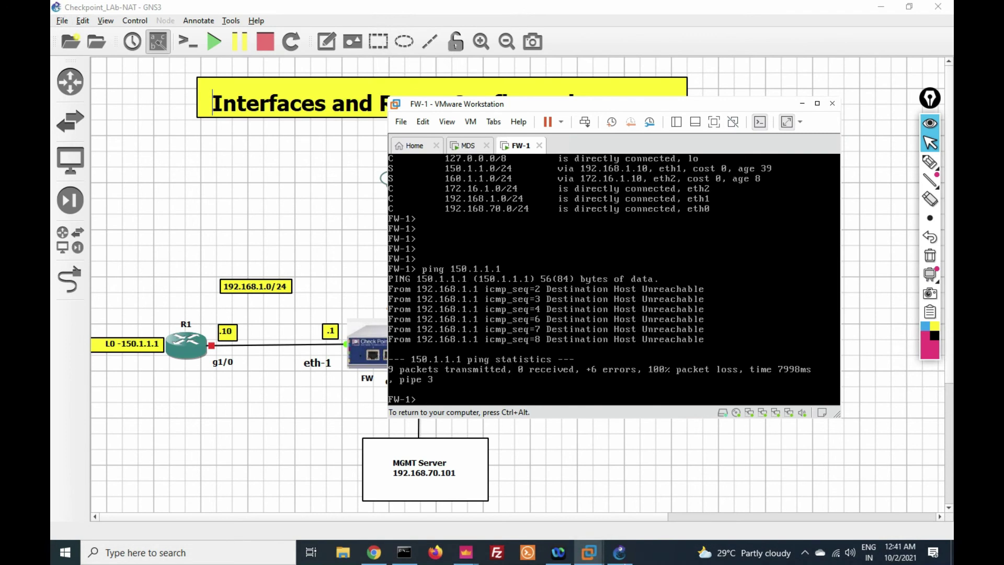
# - Start all devices in the GNS3 lab topology
pyautogui.click(620, 553)
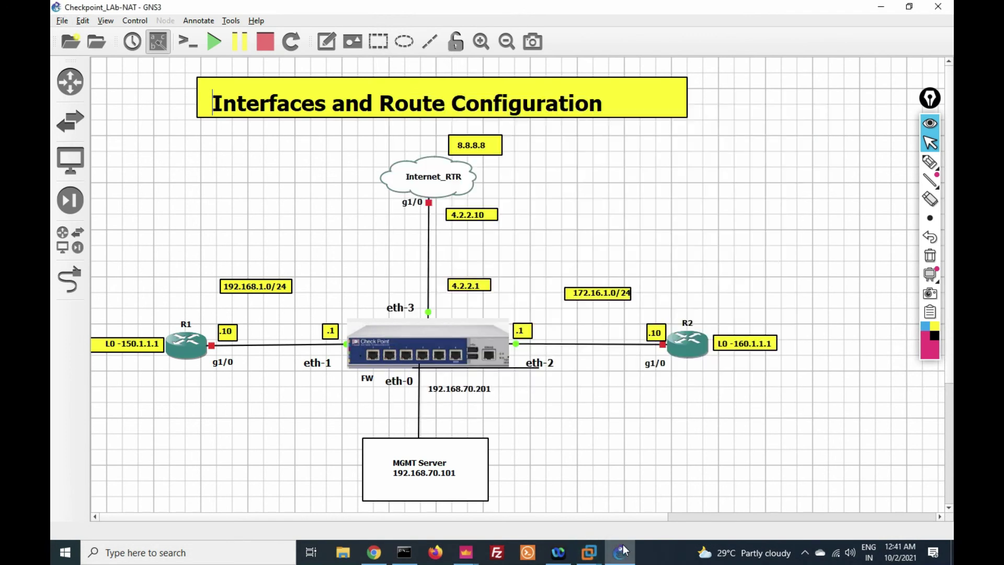
pyautogui.click(215, 42)
pyautogui.click(508, 289)
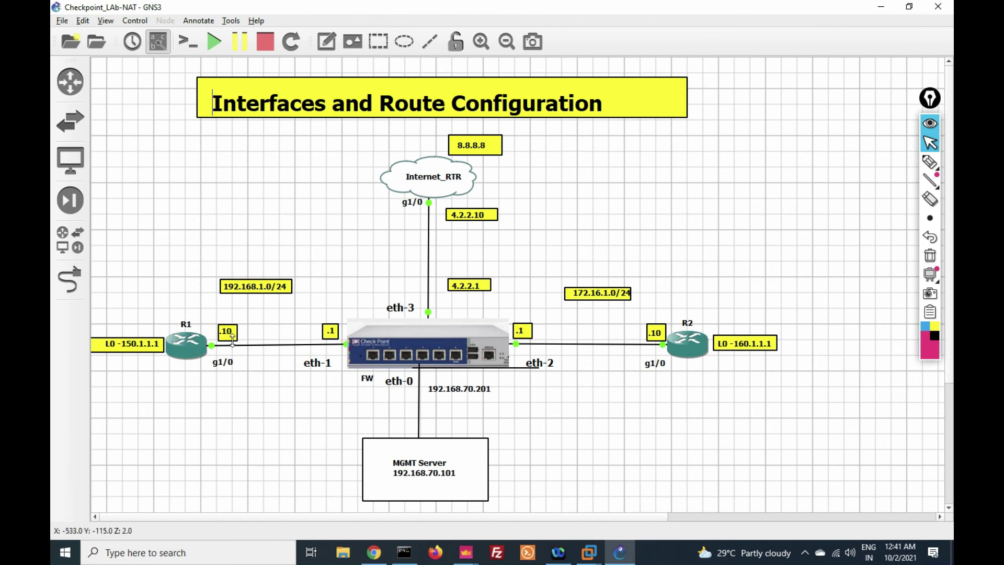
# - Open router R1's console, confirm the R1# prompt, then minimize it
pyautogui.moveTo(195, 354)
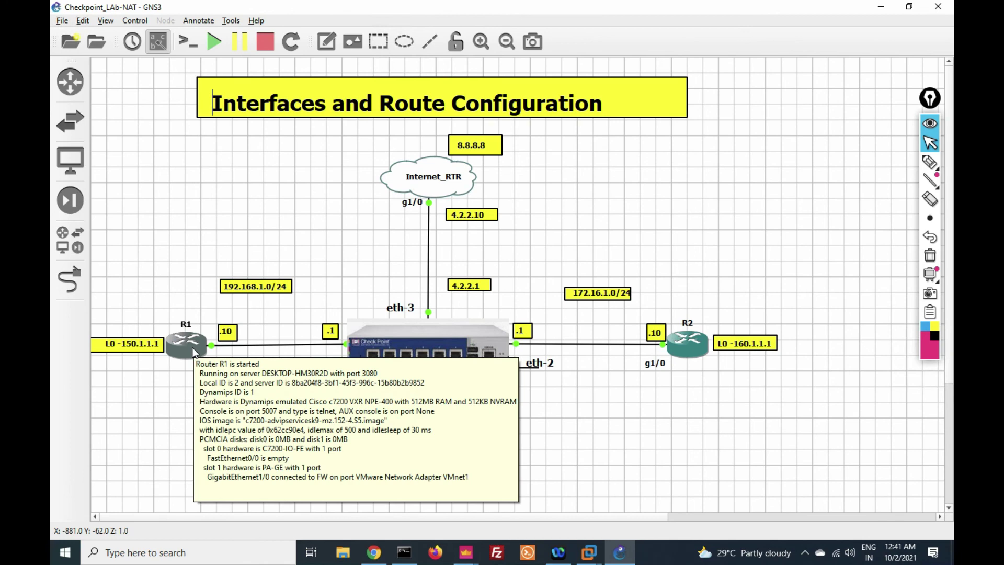
pyautogui.click(194, 353)
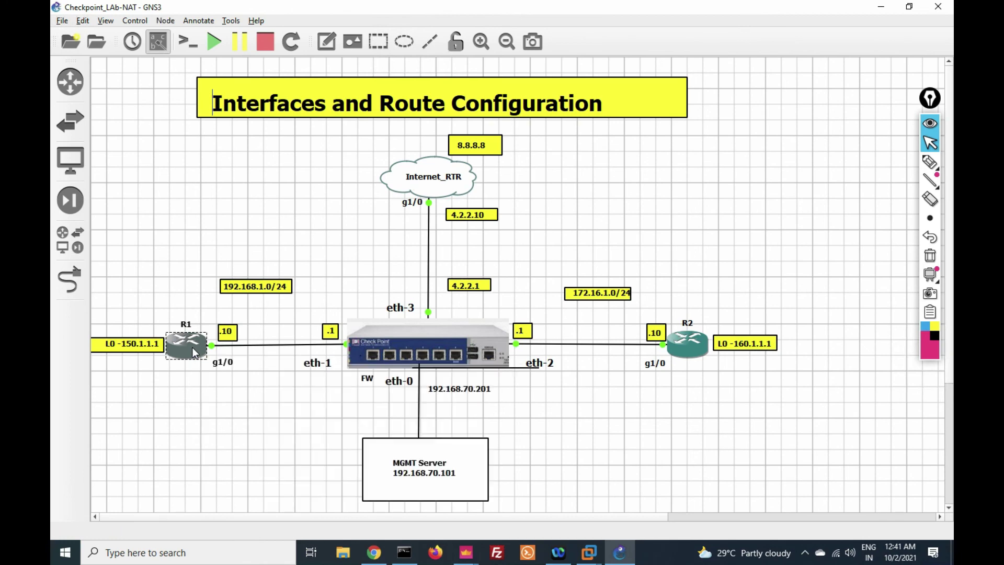
pyautogui.doubleClick(193, 347)
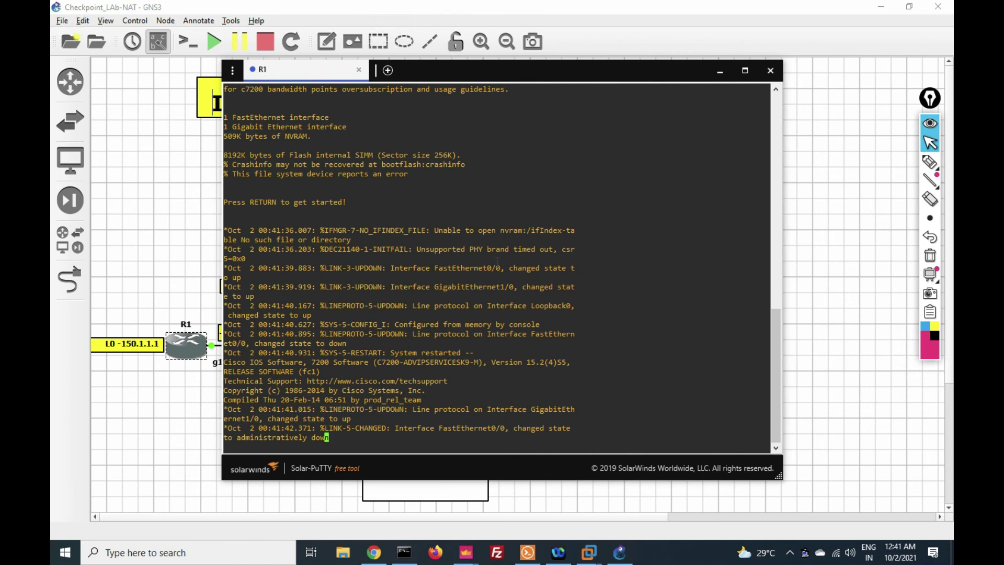
pyautogui.press('Return')
pyautogui.press('Return')
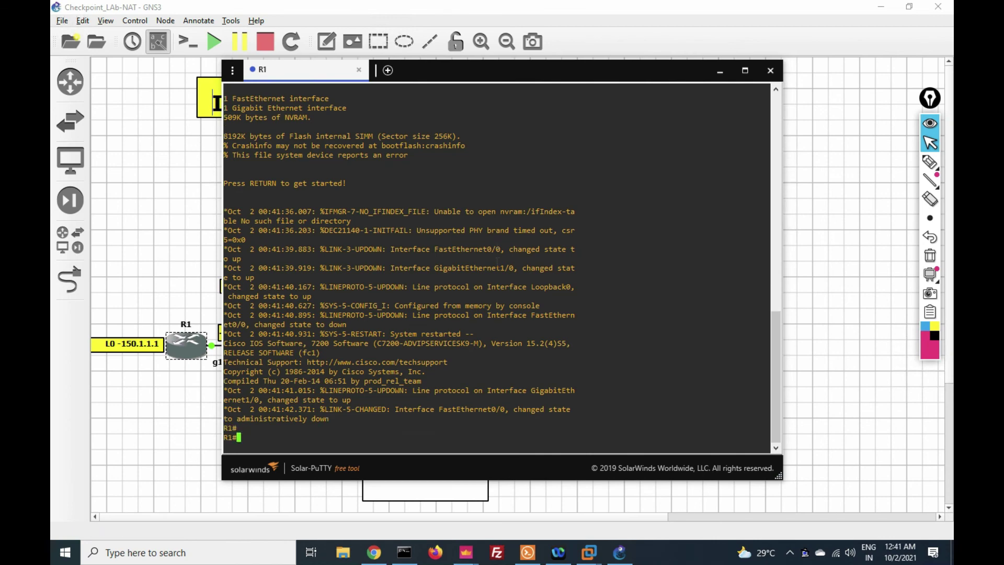
pyautogui.click(720, 70)
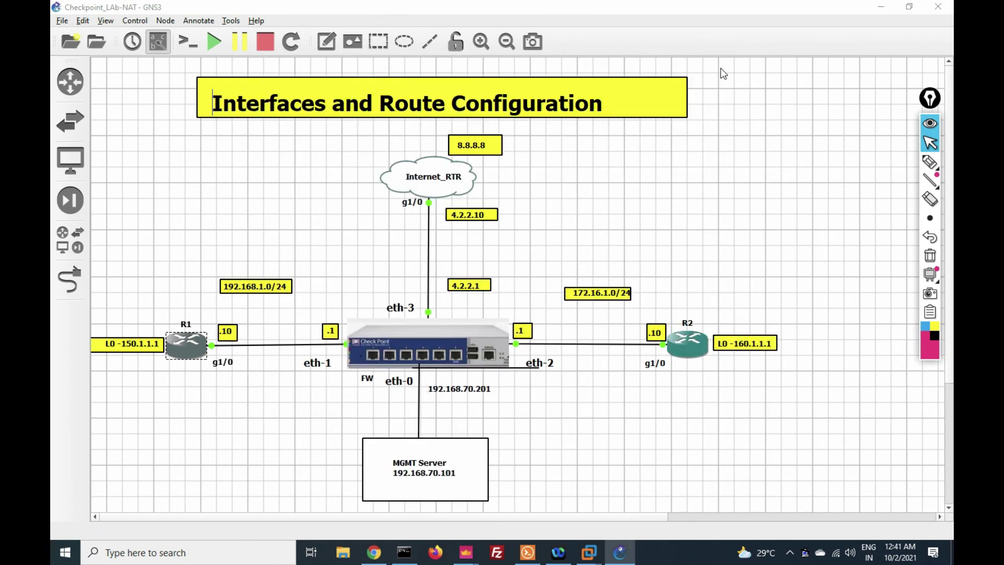
# - Ping 150.1.1.1 again from the FW-1 console
pyautogui.moveTo(586, 556)
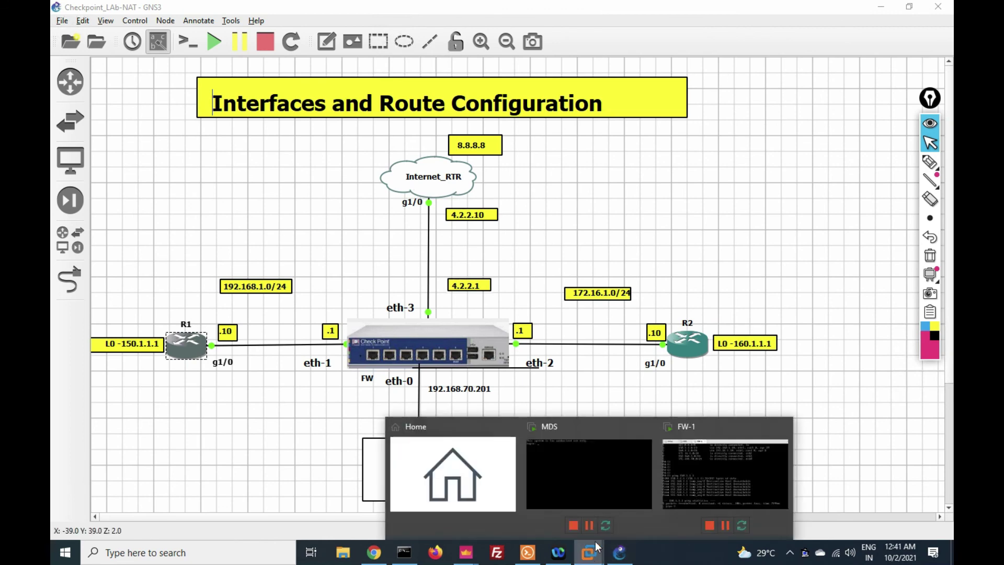
pyautogui.click(707, 467)
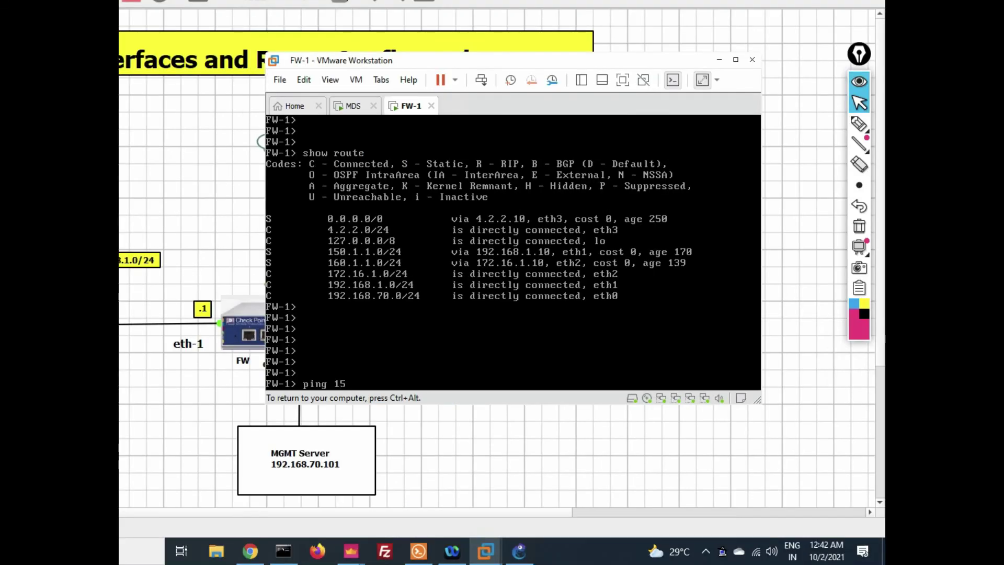
pyautogui.write('0.1.1.1')
pyautogui.press('Return')
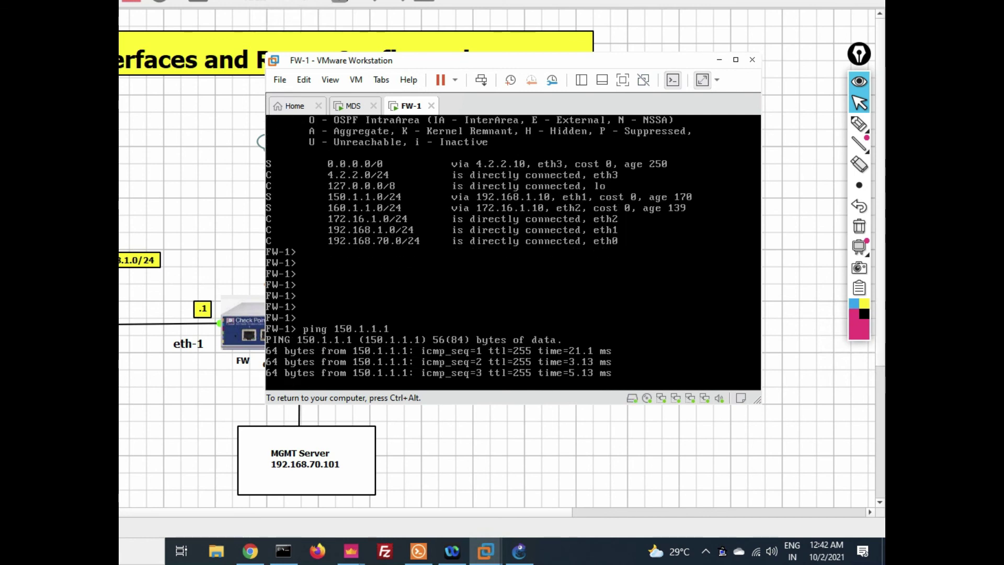
# - Ping 160.1.1.1 from FW-1 and stop it after replies arrive
pyautogui.press('Up')
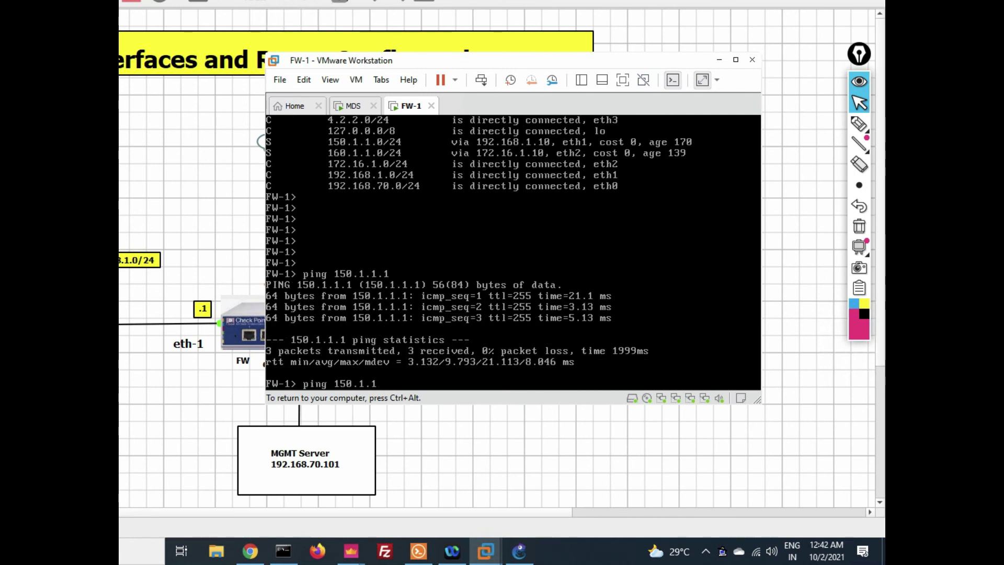
pyautogui.press('BackSpace')
pyautogui.press('BackSpace')
pyautogui.press('BackSpace')
pyautogui.press('BackSpace')
pyautogui.press('BackSpace')
pyautogui.press('BackSpace')
pyautogui.press('BackSpace')
pyautogui.press('BackSpace')
pyautogui.press('BackSpace')
pyautogui.press('BackSpace')
pyautogui.press('BackSpace')
pyautogui.press('BackSpace')
pyautogui.press('BackSpace')
pyautogui.press('BackSpace')
pyautogui.write('ping 160.1.1.1')
pyautogui.press('Return')
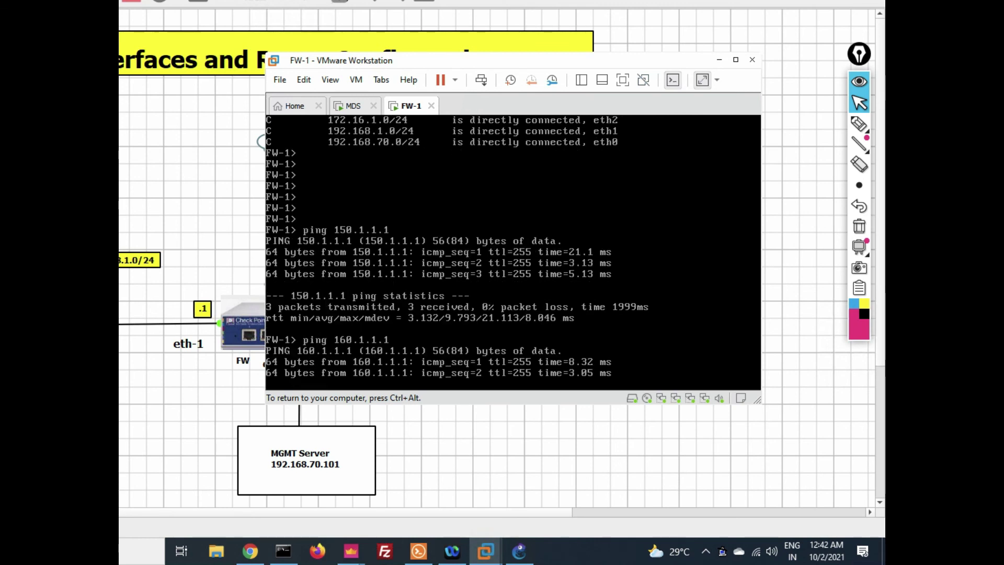
pyautogui.hotkey('ctrl', 'c')
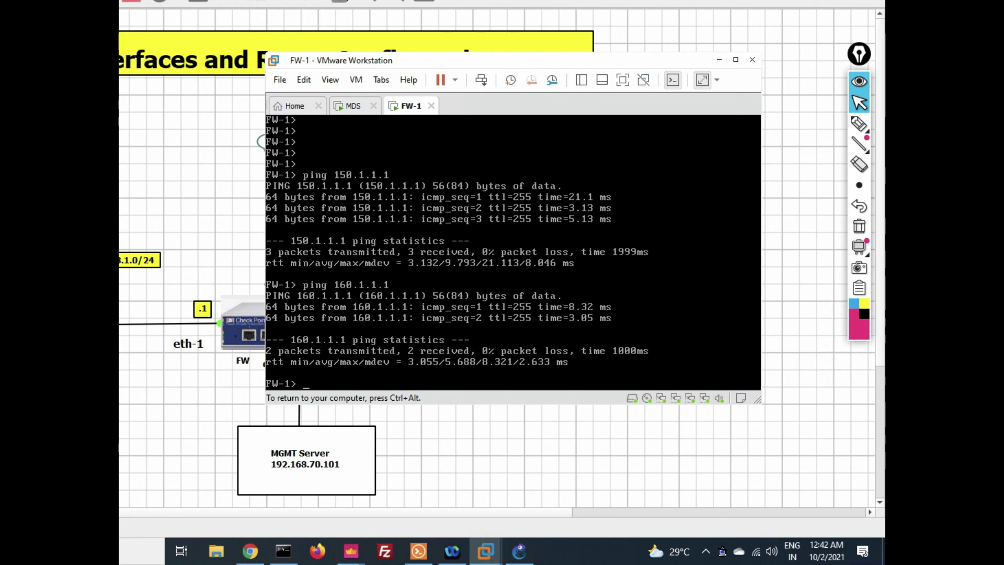
# - Ping 8.8.8.8 from FW-1 until replies succeed, then stop it
pyautogui.write('ping 8.8.8.8')
pyautogui.press('Return')
pyautogui.press('Return')
pyautogui.press('Return')
pyautogui.hotkey('ctrl', 'alt')
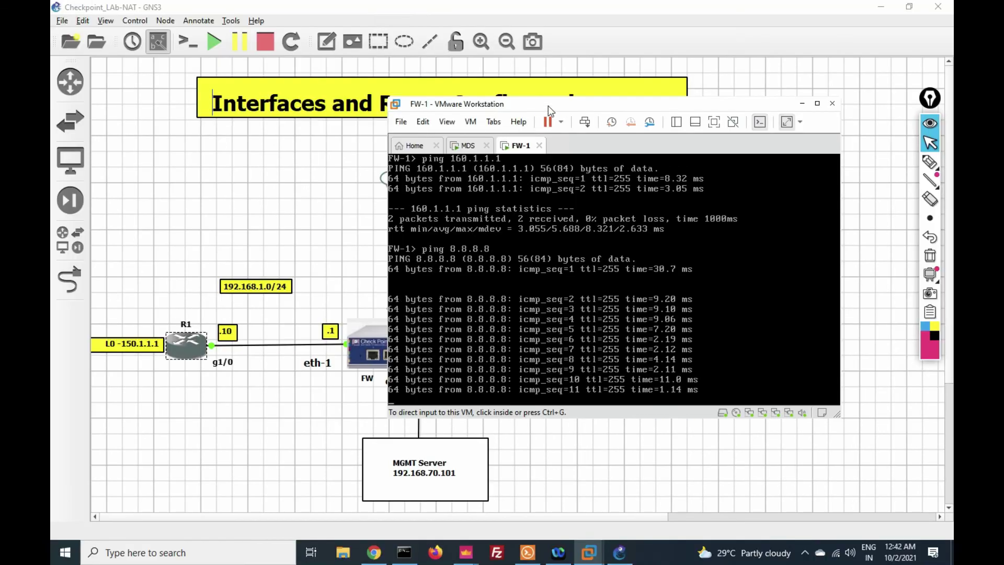
pyautogui.moveTo(547, 108); pyautogui.dragTo(740, 103)
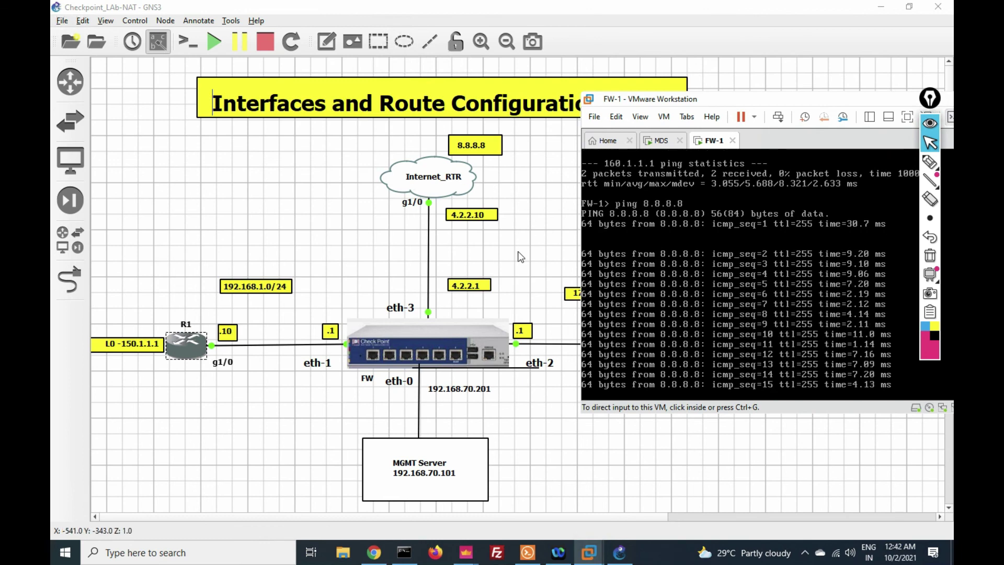
pyautogui.moveTo(745, 106); pyautogui.dragTo(594, 82)
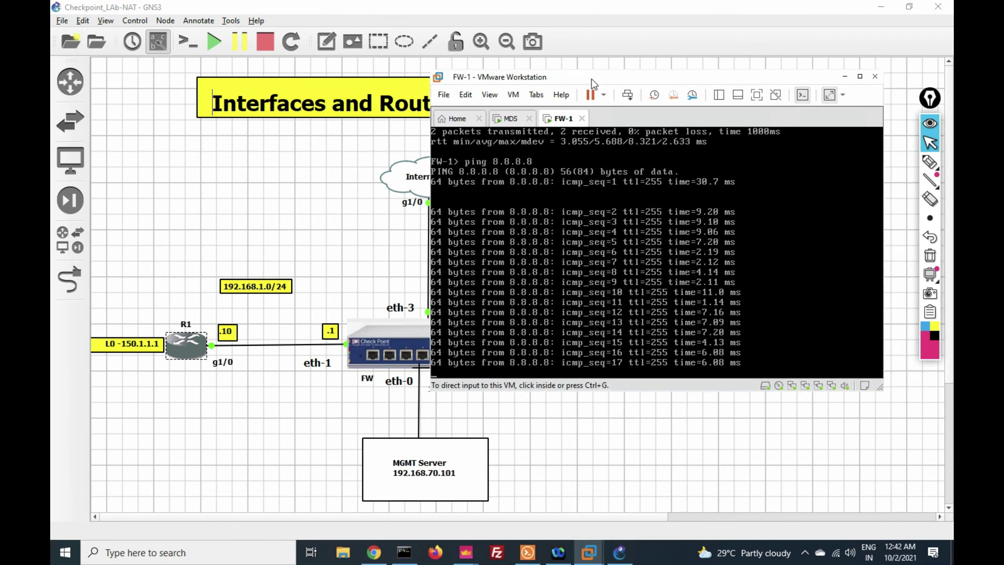
pyautogui.click(594, 236)
pyautogui.hotkey('ctrl', 'c')
pyautogui.press('Return')
pyautogui.press('Return')
pyautogui.press('Return')
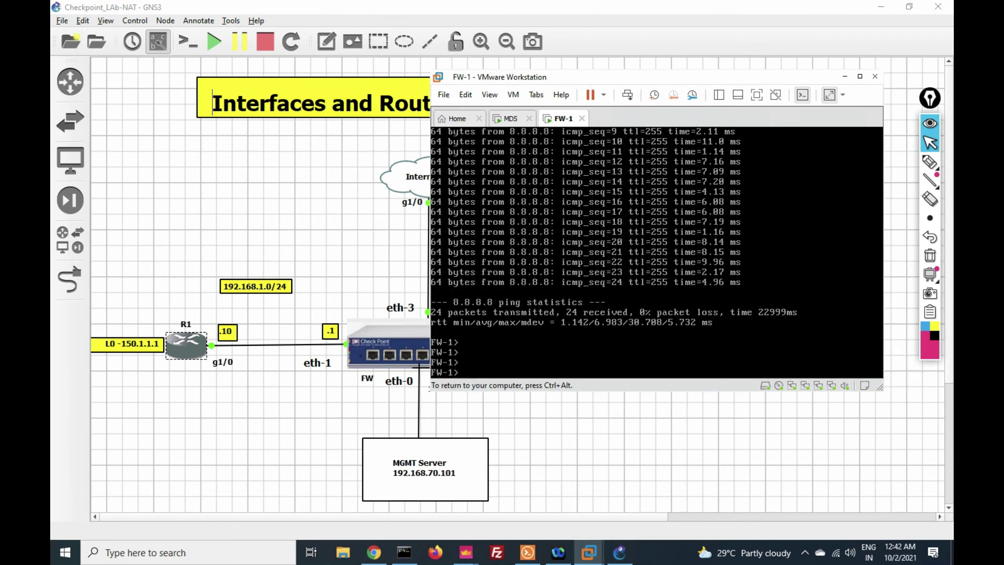